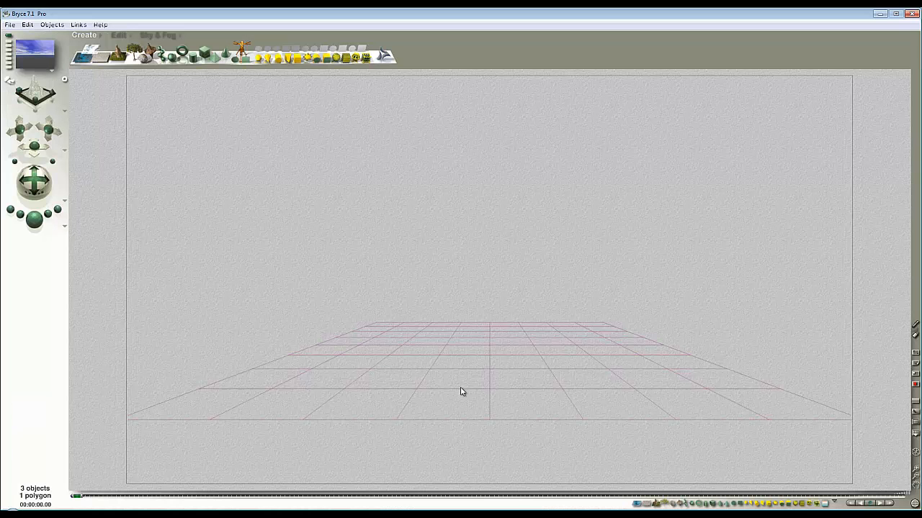
# Step: Switch to Bryce and add the faceted Bucky ball from the Geometric category of the object library
pyautogui.click(35, 219)
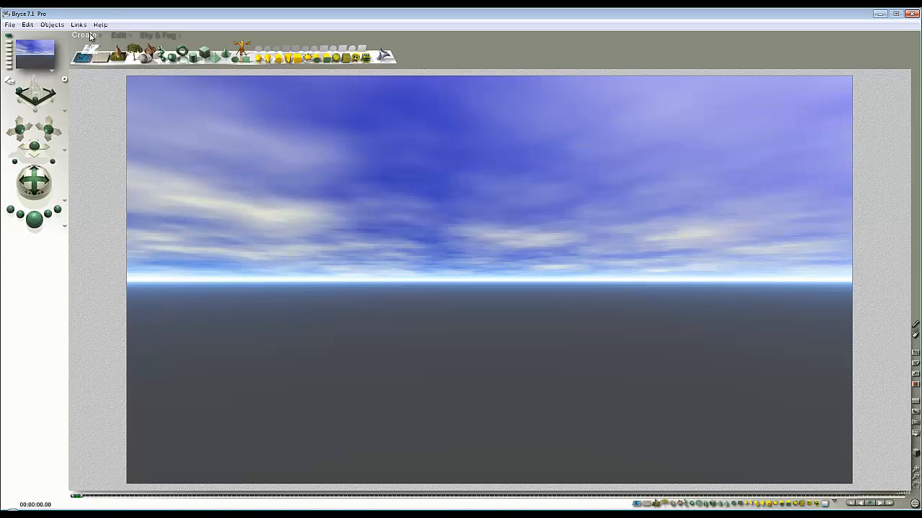
pyautogui.click(101, 38)
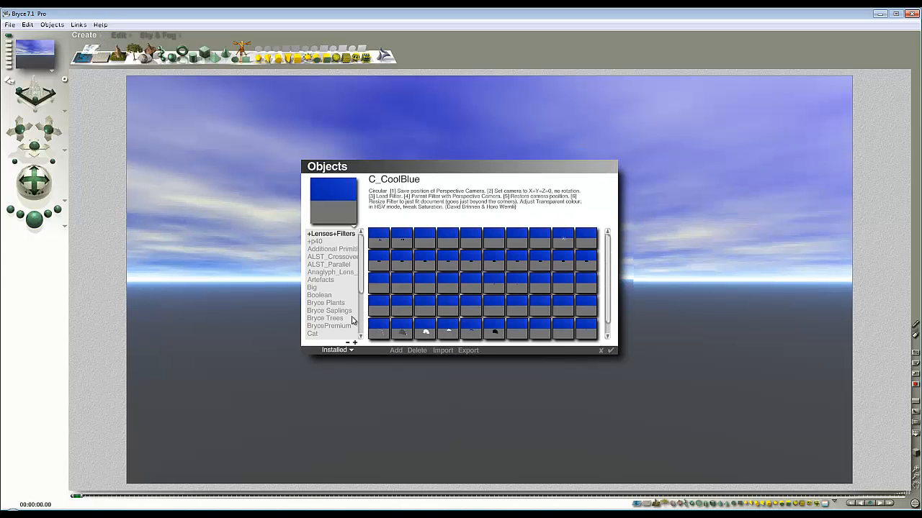
pyautogui.moveTo(362, 278); pyautogui.dragTo(362, 308)
pyautogui.click(322, 280)
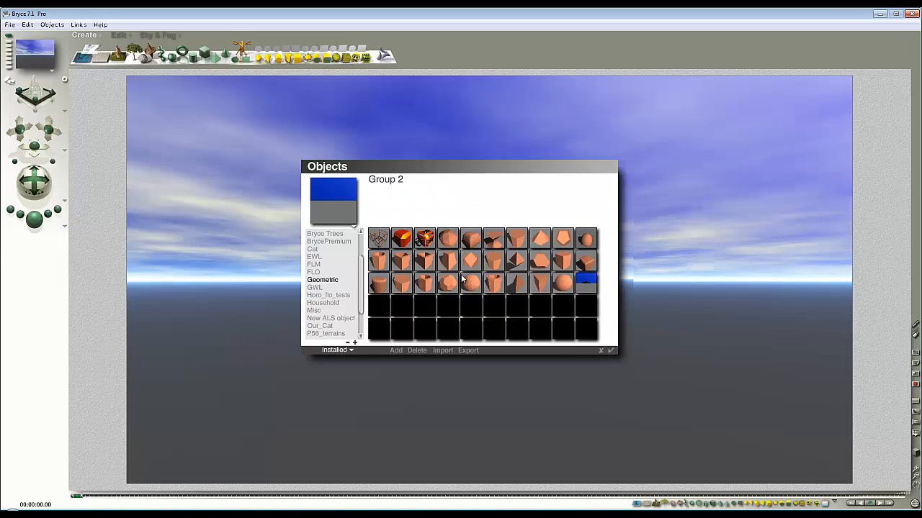
pyautogui.click(609, 350)
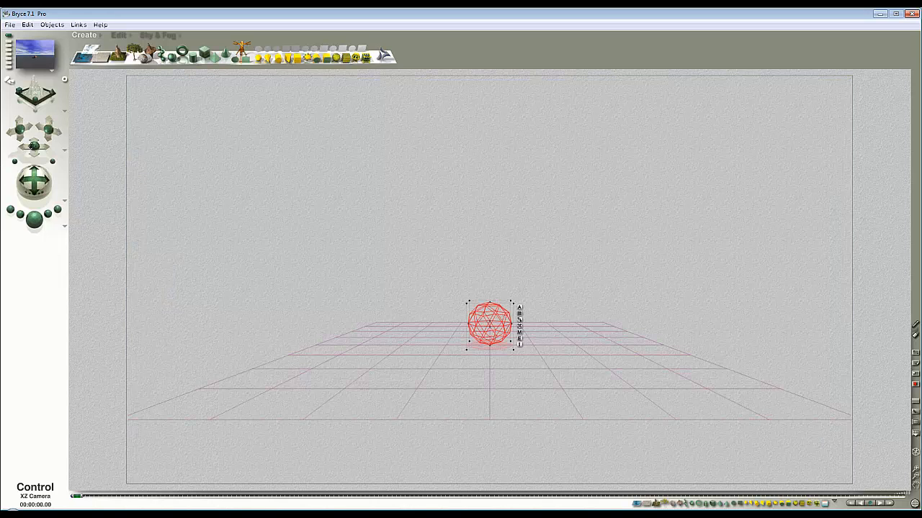
# Step: Position the camera to look down at the ball from a raised angle, with the ball large in the frame
pyautogui.moveTo(33, 146); pyautogui.dragTo(34, 147)
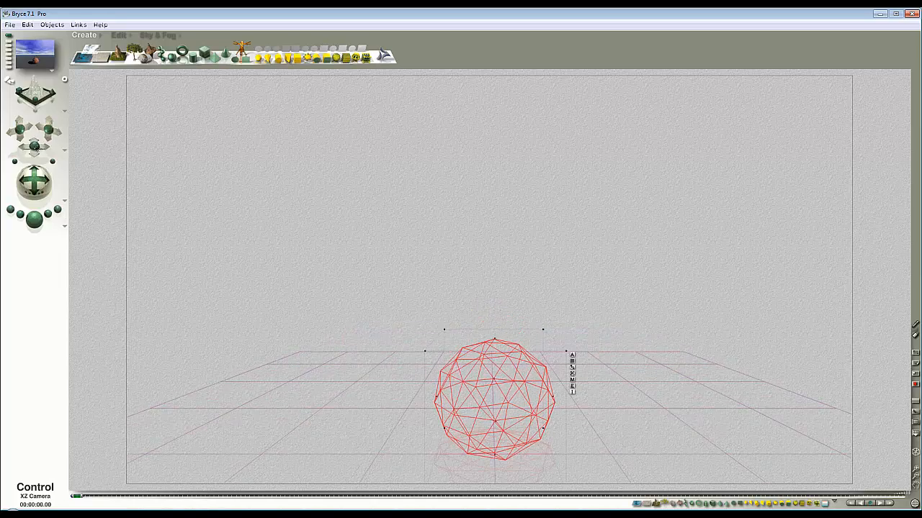
pyautogui.moveTo(37, 183); pyautogui.dragTo(36, 187)
pyautogui.moveTo(49, 132); pyautogui.dragTo(47, 131)
pyautogui.moveTo(36, 183); pyautogui.dragTo(33, 186)
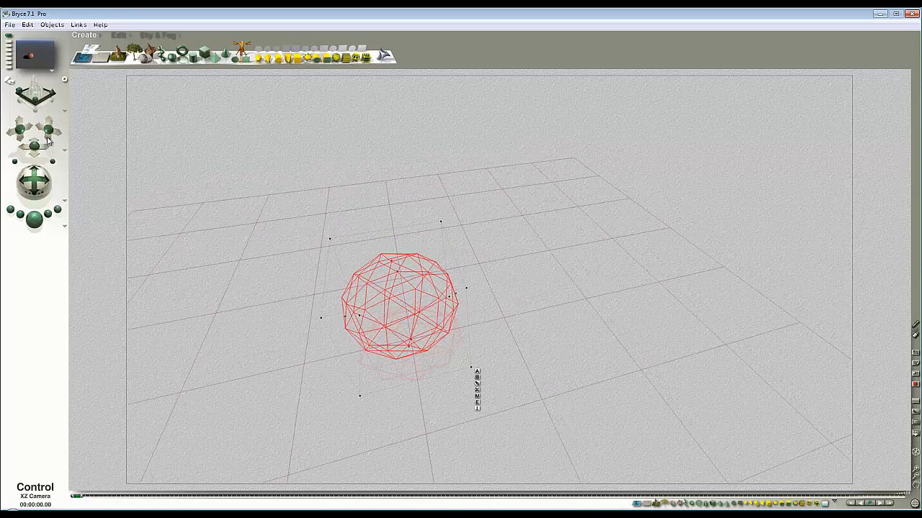
pyautogui.moveTo(47, 141)
pyautogui.mouseDown()
pyautogui.moveTo(57, 161)
pyautogui.moveTo(45, 132)
pyautogui.mouseUp()
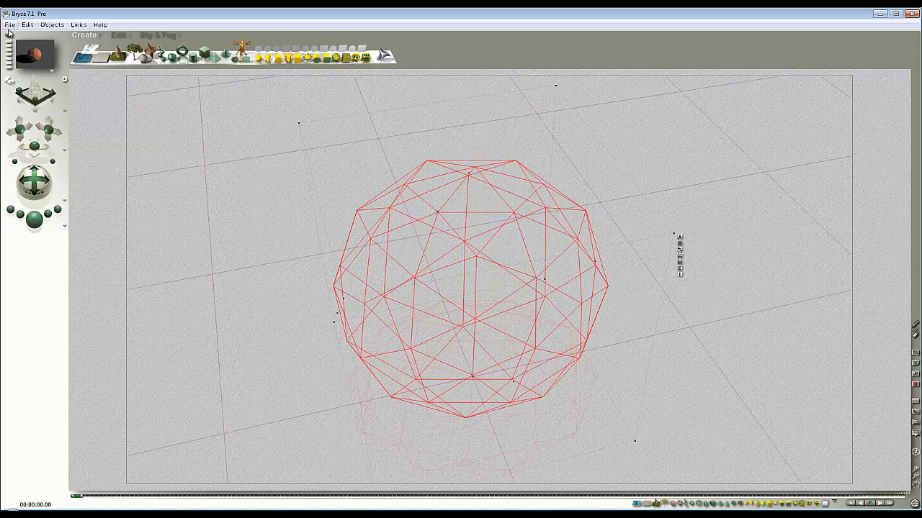
# Step: Set the document's aspect ratio to 1:1 and its resolution to 600 x 600
pyautogui.click(10, 26)
pyautogui.click(32, 46)
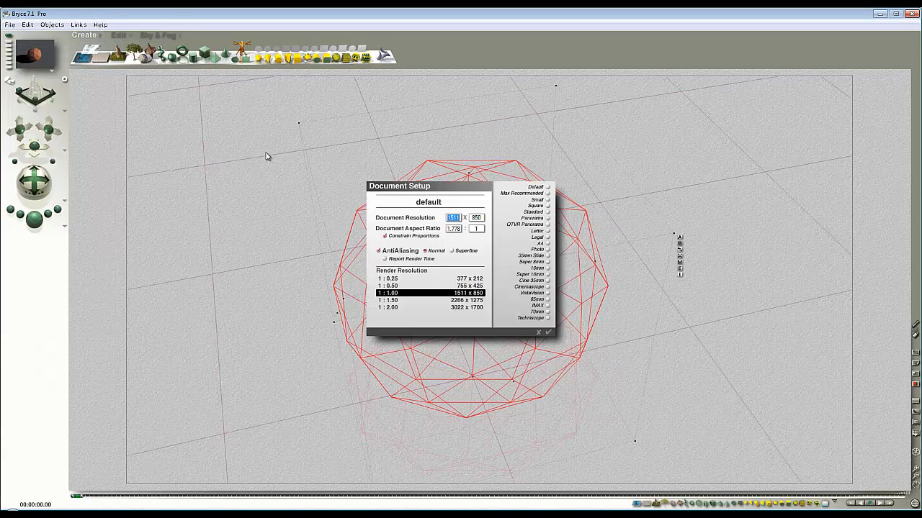
pyautogui.click(460, 230)
pyautogui.moveTo(460, 229); pyautogui.dragTo(406, 234)
pyautogui.write('1')
pyautogui.moveTo(460, 223); pyautogui.dragTo(362, 224)
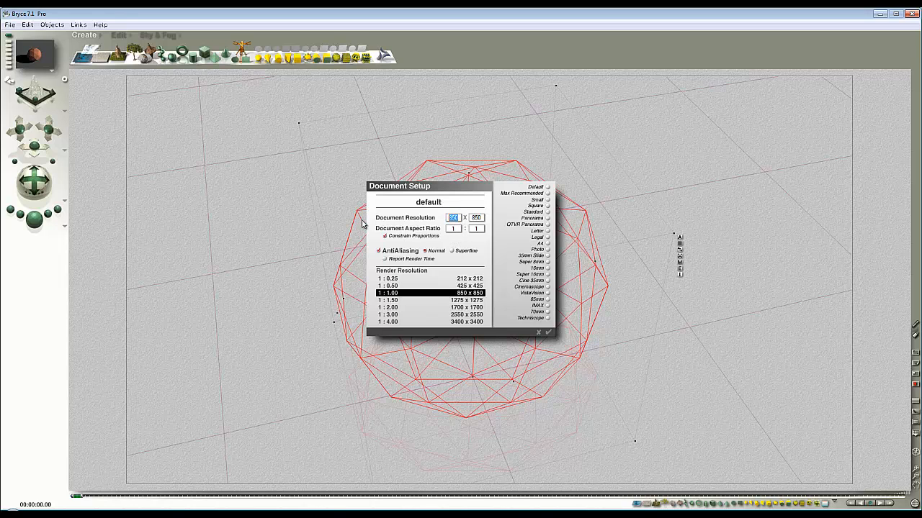
pyautogui.click(548, 332)
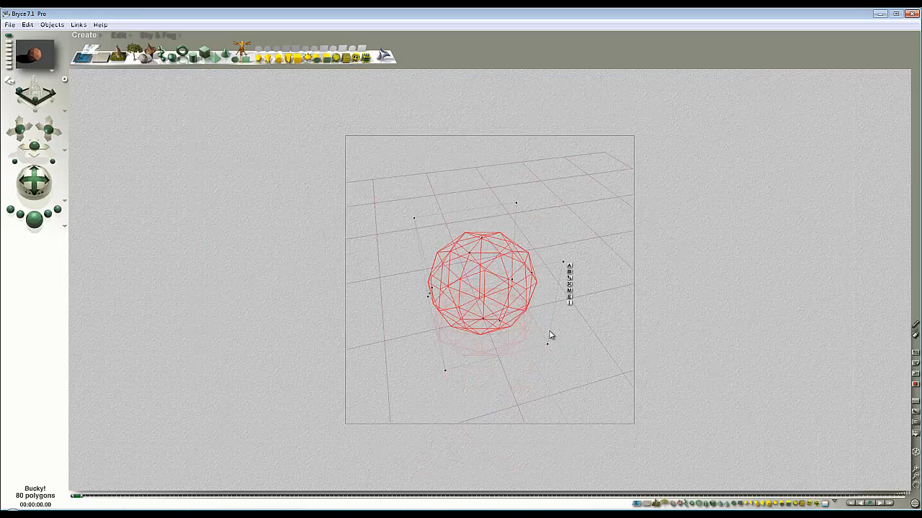
# Step: Bring the camera closer so the ball fills more of the square frame, and render the scene
pyautogui.moveTo(52, 162); pyautogui.dragTo(49, 162)
pyautogui.moveTo(49, 130); pyautogui.dragTo(46, 134)
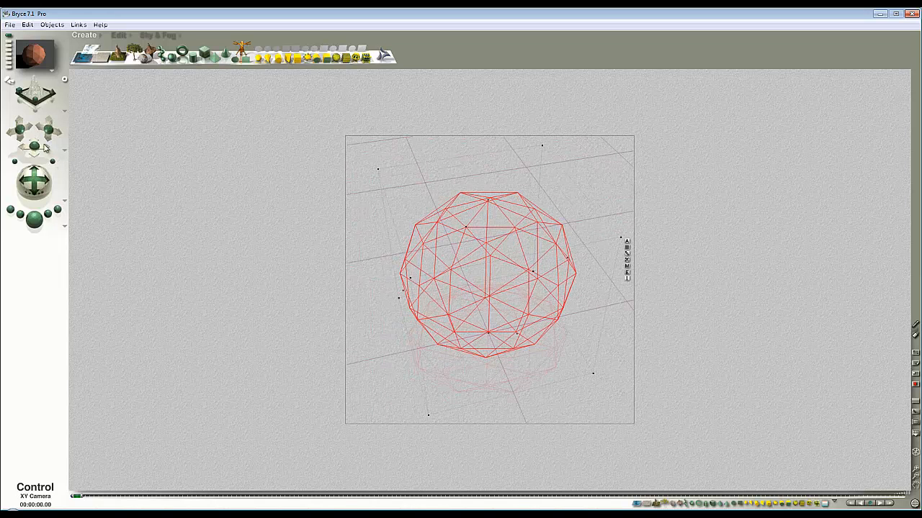
pyautogui.click(38, 225)
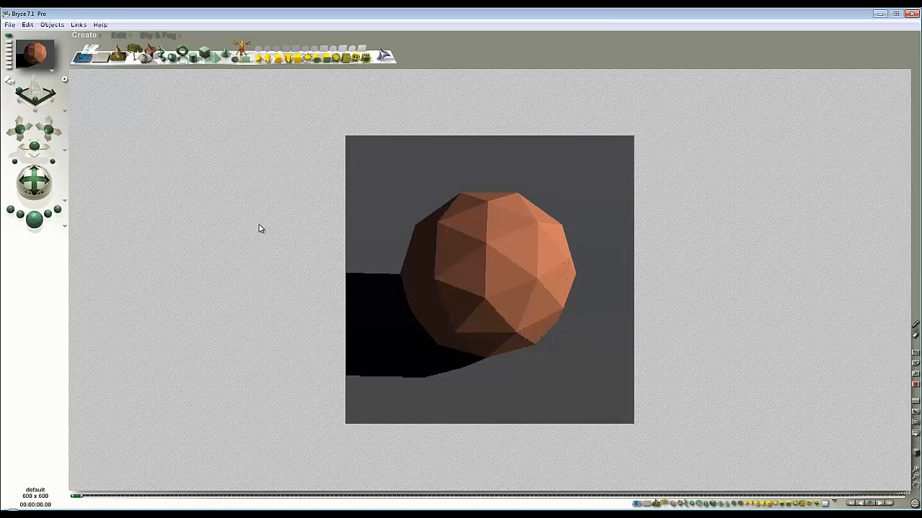
# Step: Set rendering to Premium with 16 rays per pixel and depth of field focused on the selected ball, and render
pyautogui.click(67, 228)
pyautogui.click(91, 286)
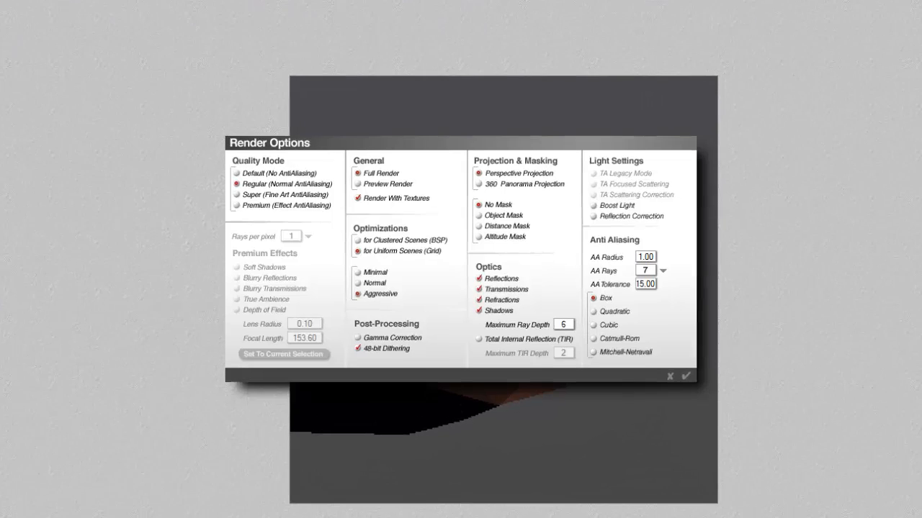
pyautogui.click(314, 223)
pyautogui.click(306, 237)
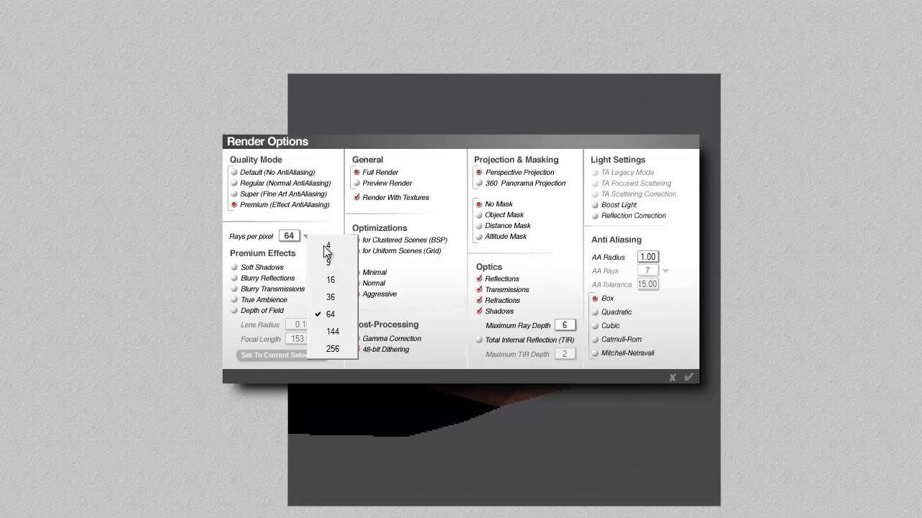
pyautogui.click(327, 279)
pyautogui.click(235, 311)
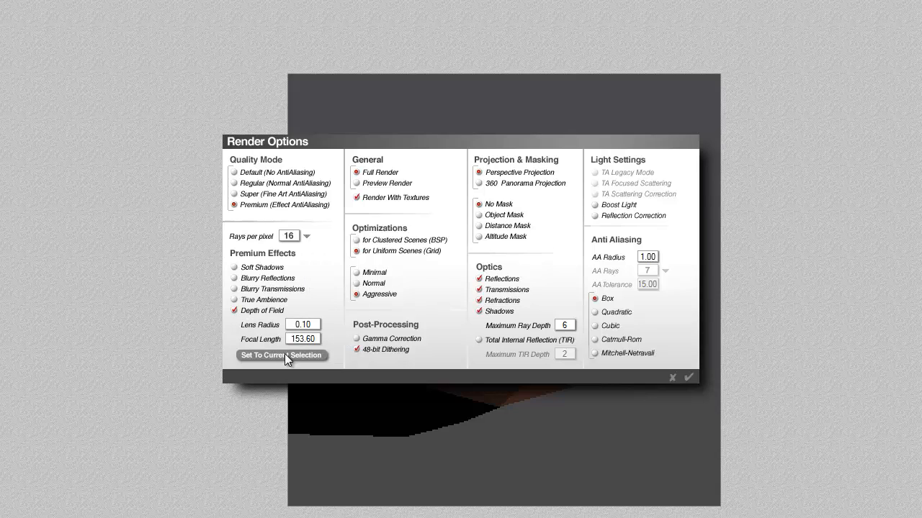
pyautogui.click(285, 354)
pyautogui.click(688, 378)
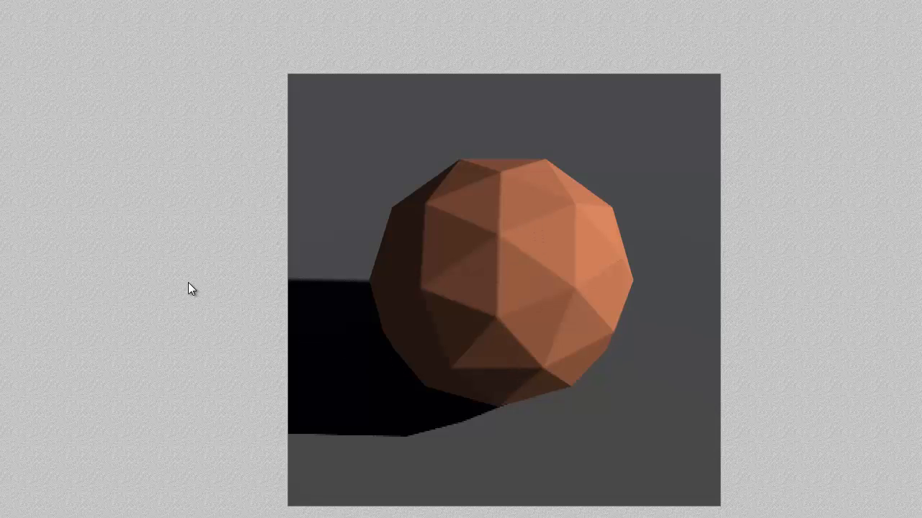
pyautogui.press('Escape')
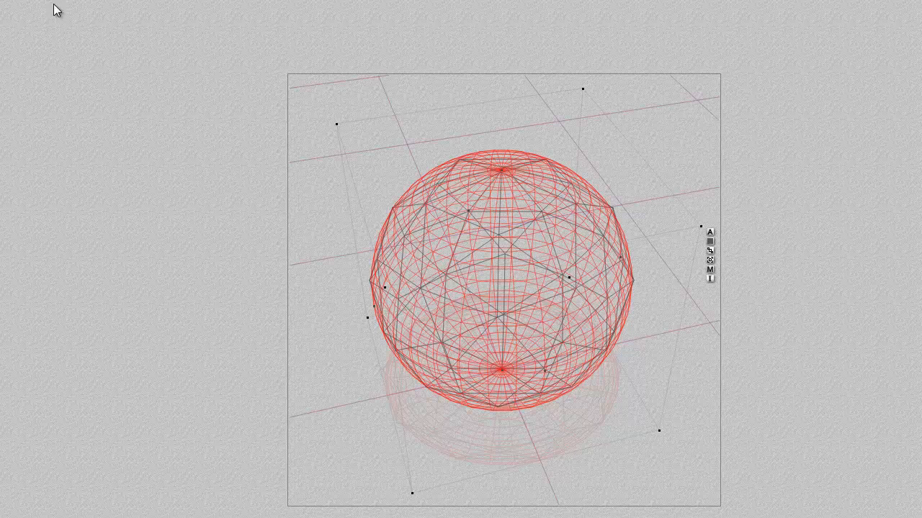
# Step: Shrink the new sphere inside the ball to about 3.917 units on each axis and mark it as Hidden
pyautogui.moveTo(336, 124); pyautogui.dragTo(472, 243)
pyautogui.click(544, 278)
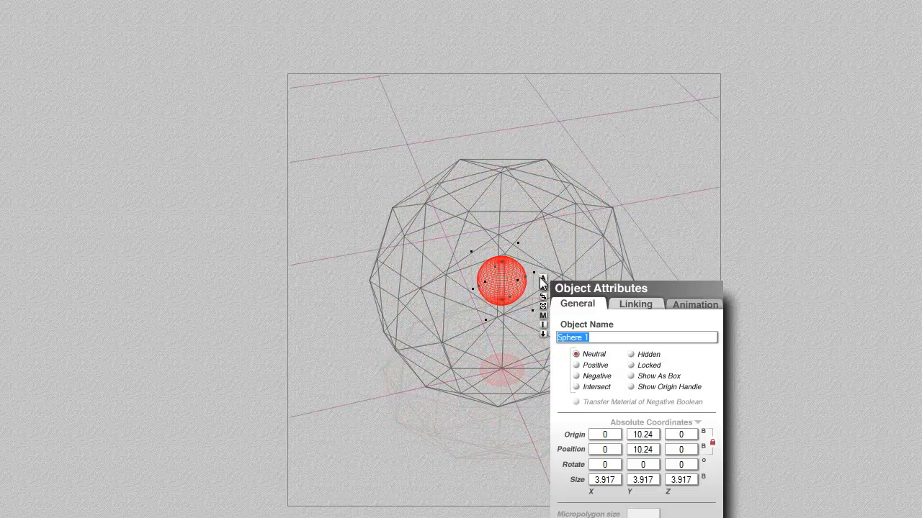
pyautogui.click(645, 355)
pyautogui.press('Return')
# Step: Move the hidden sphere in a side view from the ball's centre to its upper surface, slightly towards the camera
pyautogui.press('3')
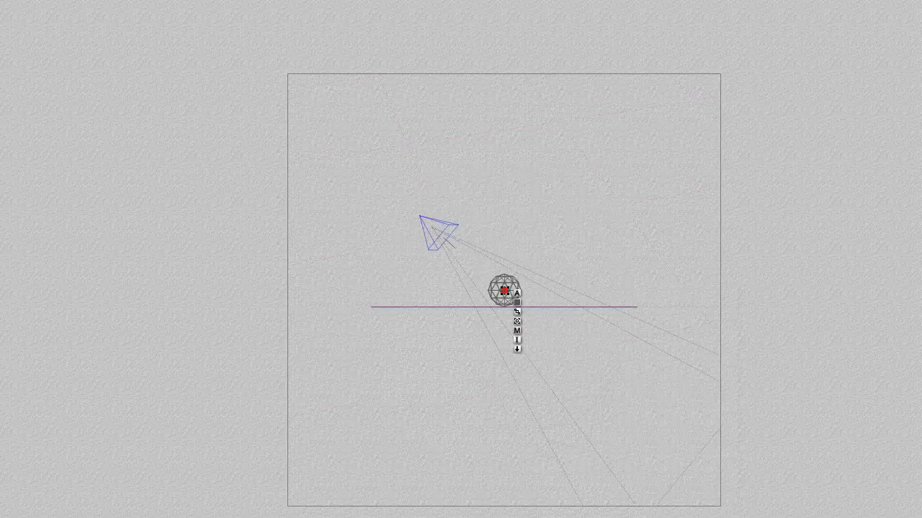
pyautogui.press('+')
pyautogui.press('+')
pyautogui.press('+')
pyautogui.press('+')
pyautogui.press('+')
pyautogui.press('+')
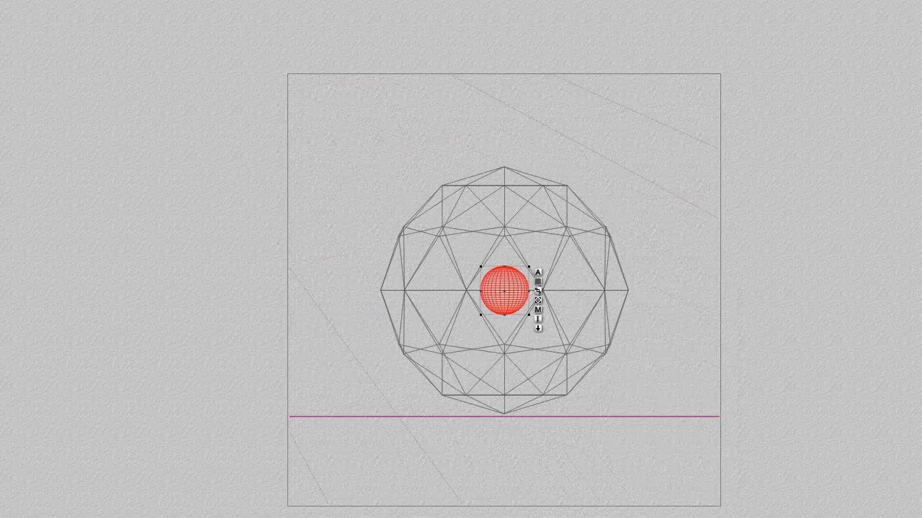
pyautogui.moveTo(517, 305); pyautogui.dragTo(481, 137)
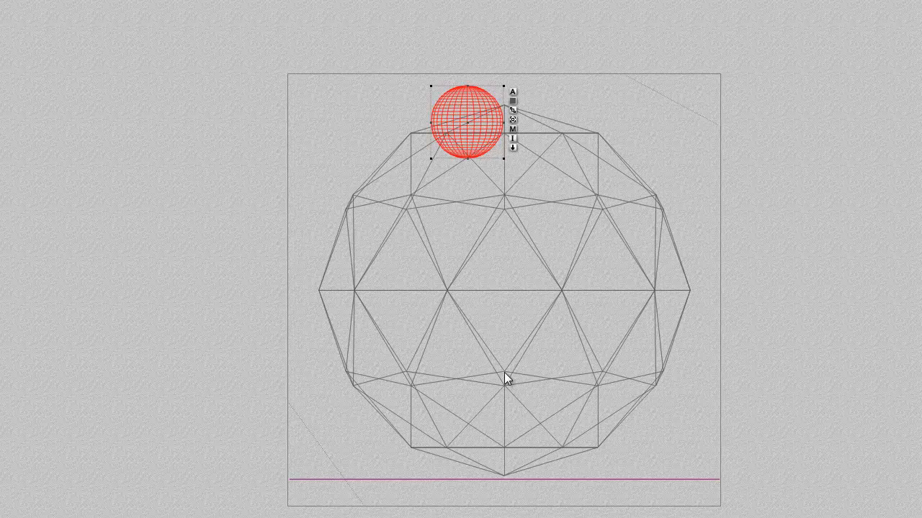
# Step: Set the depth-of-field focal length to the selected hidden sphere and render from the camera view
pyautogui.press('1')
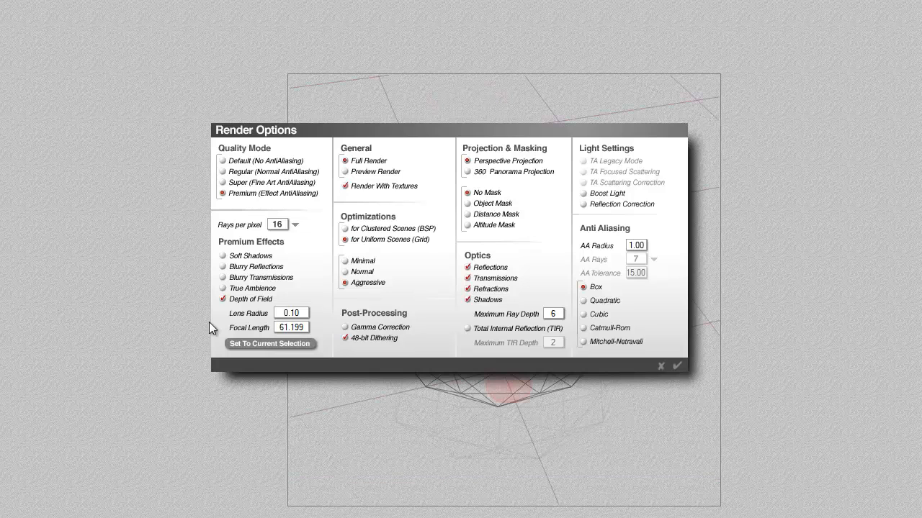
pyautogui.click(677, 367)
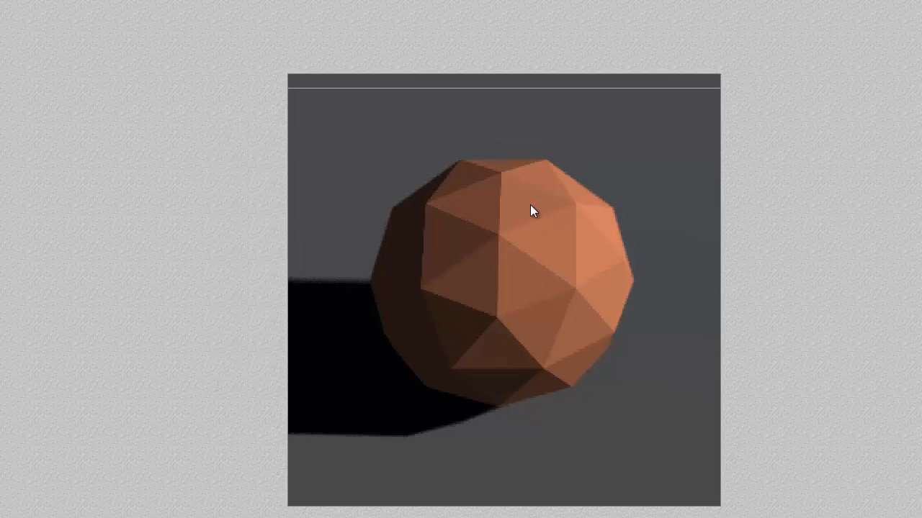
pyautogui.click(543, 290)
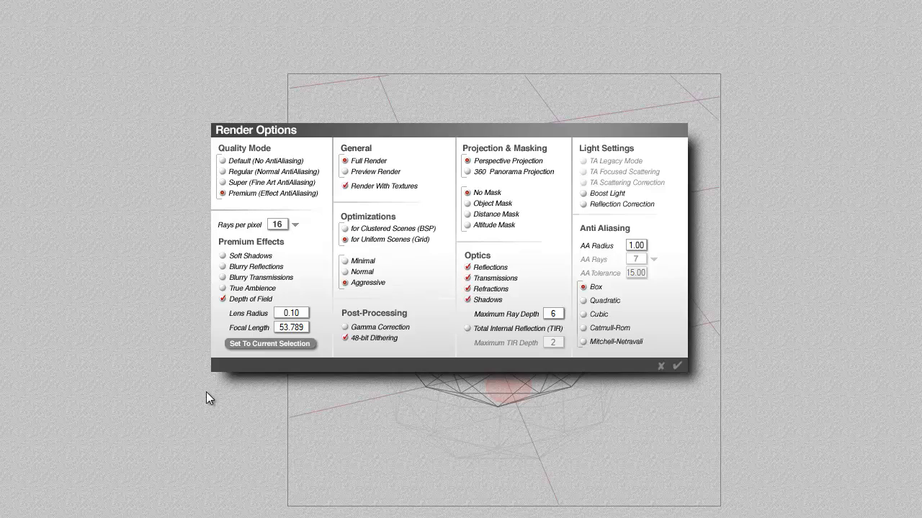
# Step: Enable True Ambience, TA Scattering Correction, Boost Light and Total Internal Reflection, with a Maximum Ray Depth of 4
pyautogui.click(223, 288)
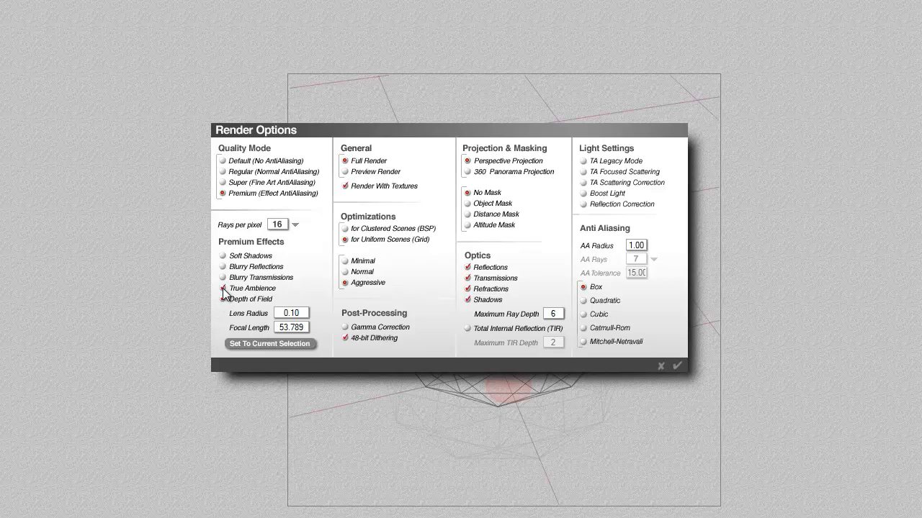
pyautogui.click(584, 183)
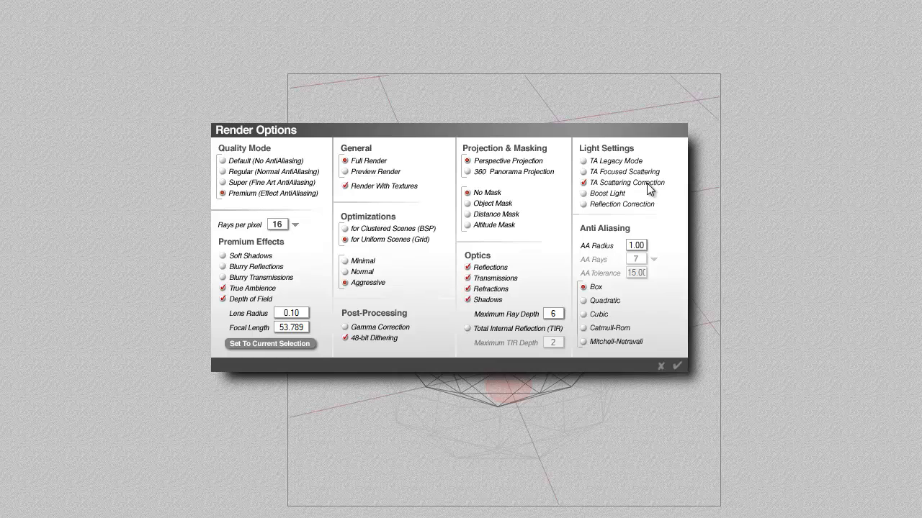
pyautogui.click(588, 194)
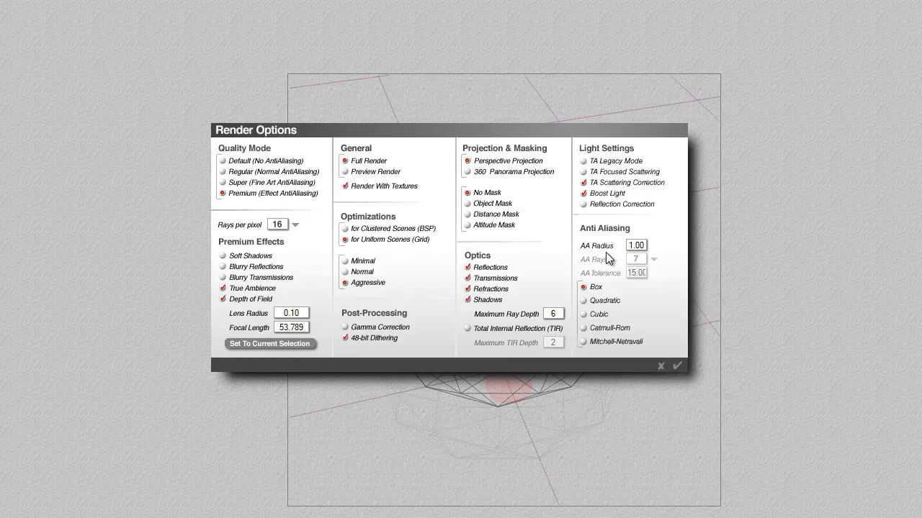
pyautogui.doubleClick(557, 315)
pyautogui.click(468, 329)
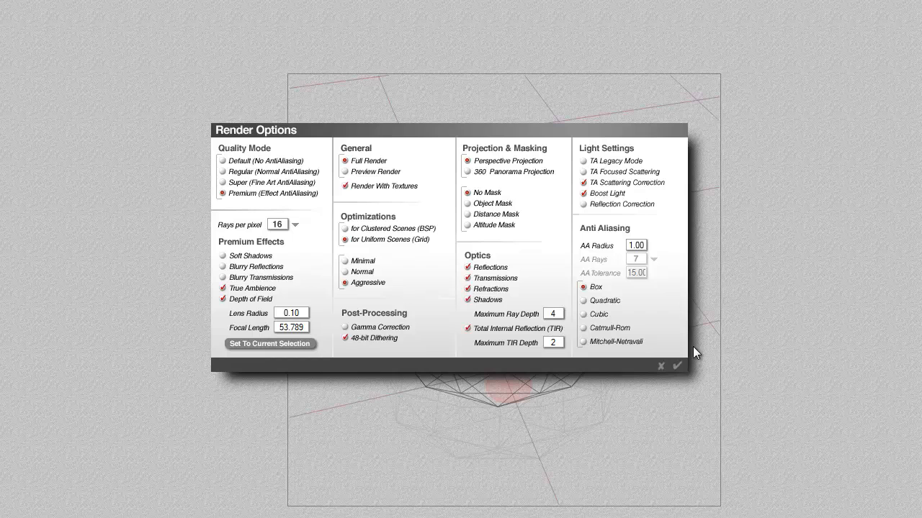
pyautogui.click(678, 366)
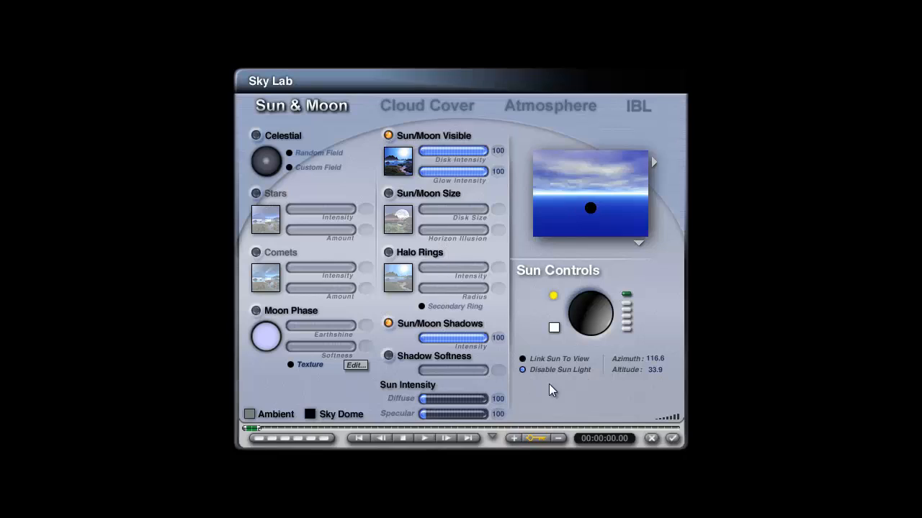
# Step: Disable the sun light, turn the atmosphere off with a black background, and test-render the scene
pyautogui.click(672, 438)
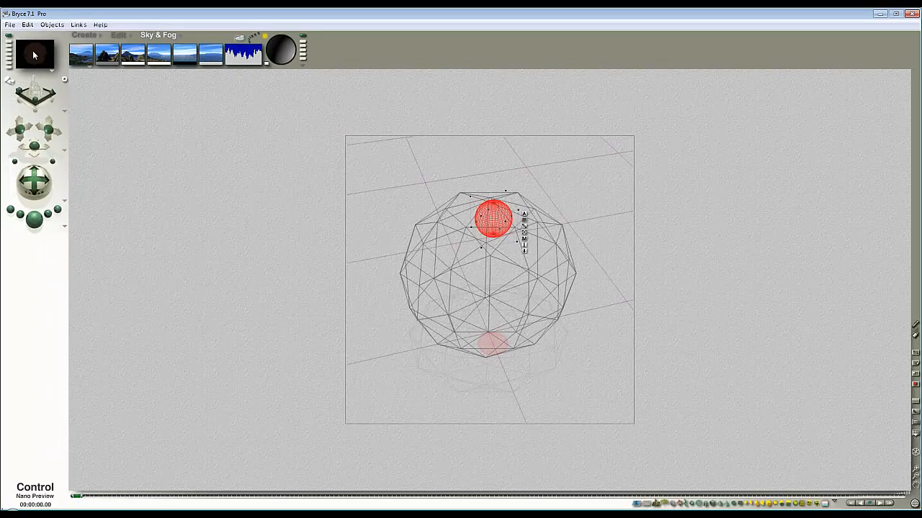
pyautogui.click(92, 69)
pyautogui.click(93, 106)
pyautogui.moveTo(79, 65); pyautogui.dragTo(194, 64)
pyautogui.click(32, 219)
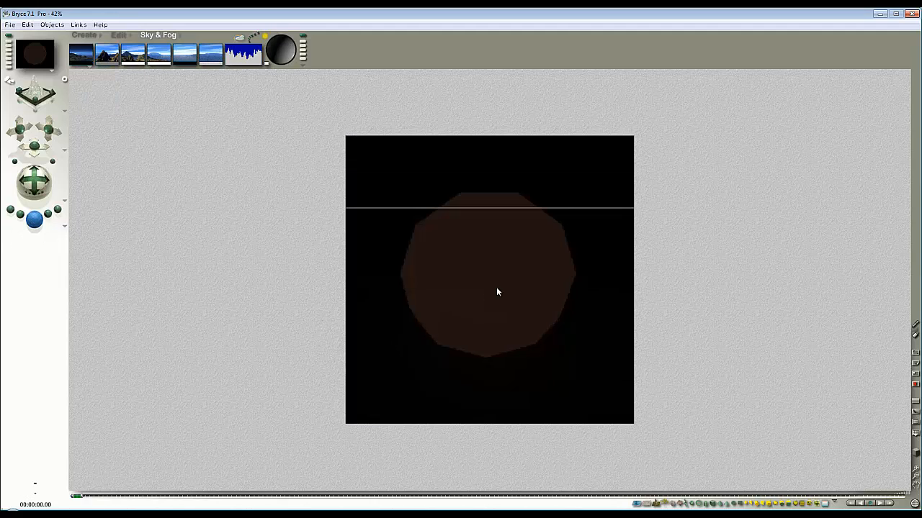
pyautogui.click(516, 275)
# Step: Set the sky's ambient colour to white
pyautogui.rightClick(532, 280)
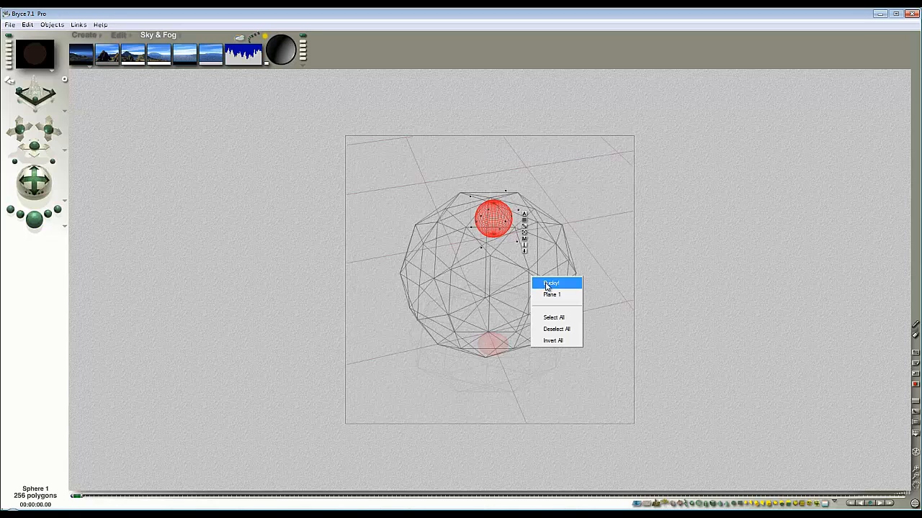
pyautogui.click(135, 114)
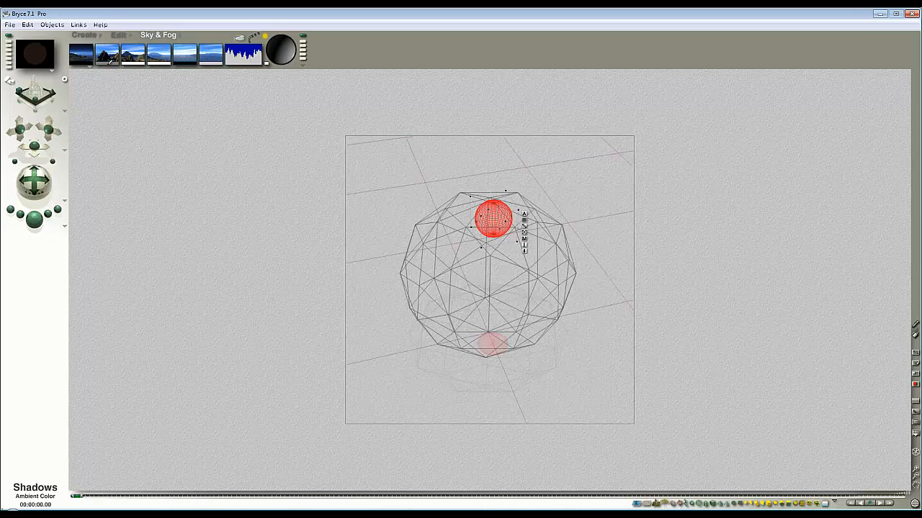
pyautogui.moveTo(108, 63); pyautogui.dragTo(128, 64)
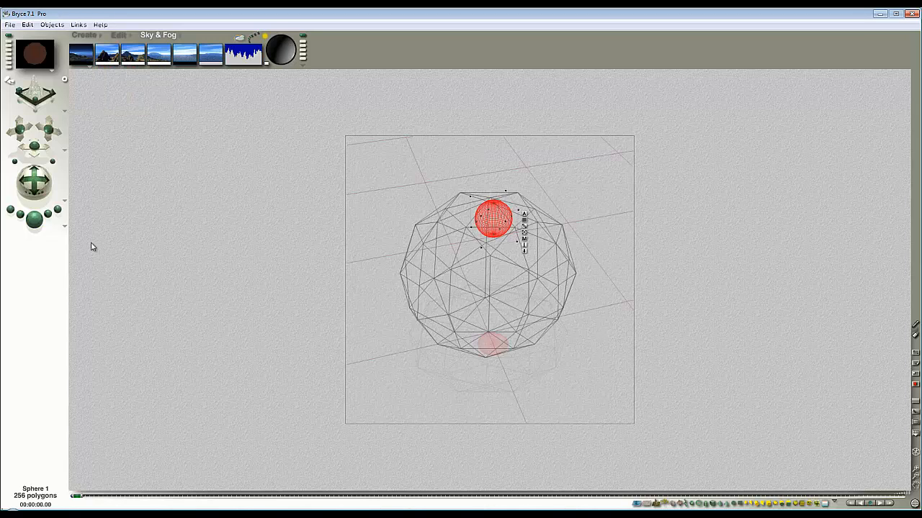
# Step: Select the Bucky ball and reset its material to plain grey with Diffusion 100 and Ambience 0
pyautogui.rightClick(535, 282)
pyautogui.click(555, 288)
pyautogui.click(625, 266)
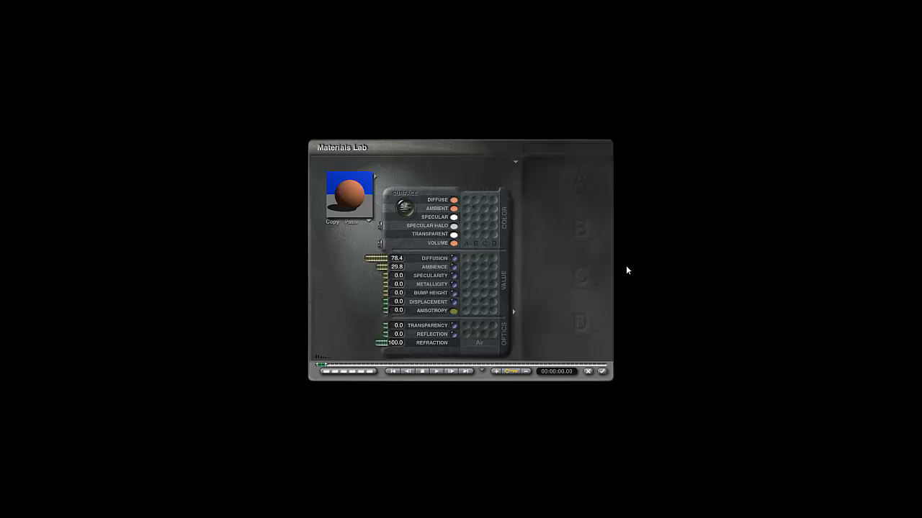
pyautogui.click(339, 236)
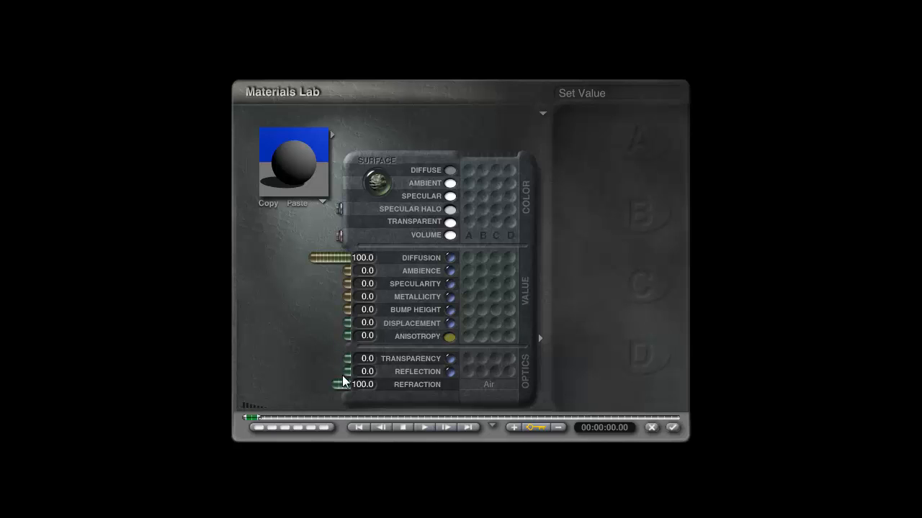
# Step: Change the Bucky ball material's transparent colour to orange-red
pyautogui.keyDown('ctrl'); pyautogui.keyDown('alt'); pyautogui.click(451, 232); pyautogui.keyUp('alt'); pyautogui.keyUp('ctrl')
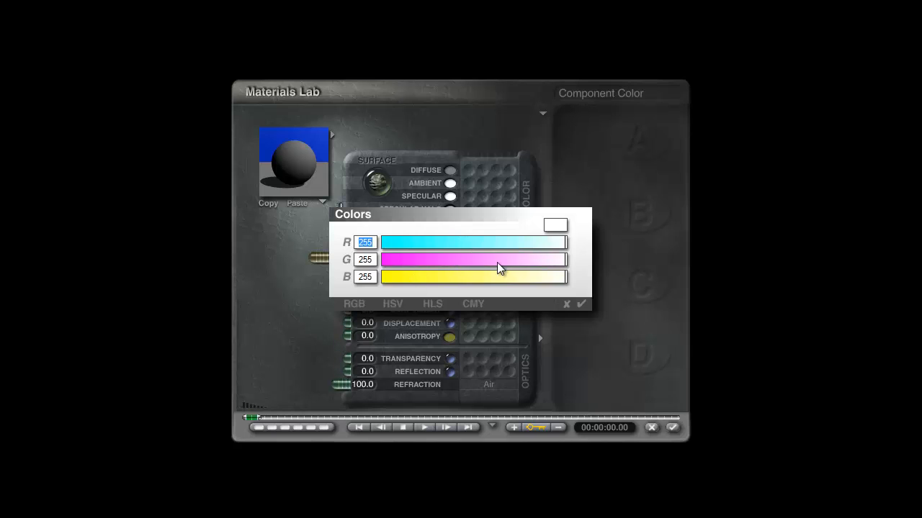
pyautogui.moveTo(497, 263); pyautogui.dragTo(436, 261)
pyautogui.moveTo(405, 277); pyautogui.dragTo(390, 285)
pyautogui.click(580, 304)
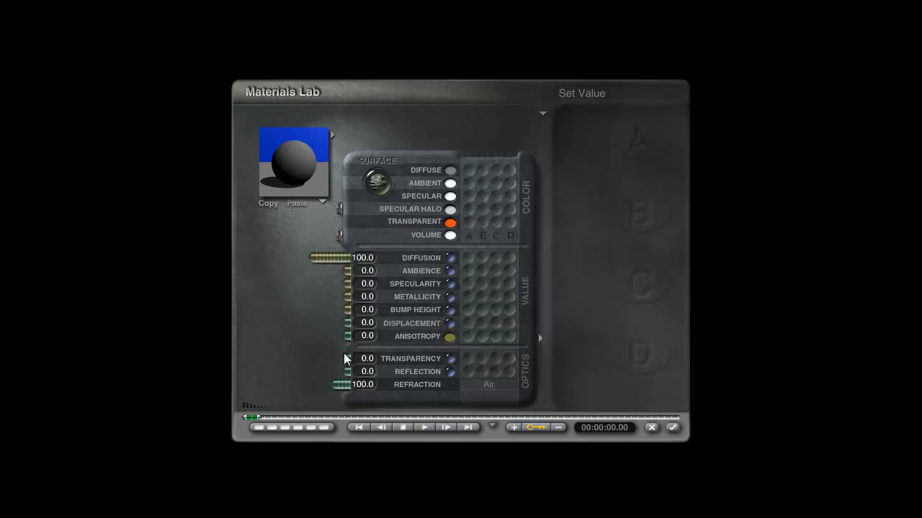
# Step: Set the Bucky ball material's Transparency to 100, Refraction to 183 and Diffusion to 0
pyautogui.moveTo(346, 359); pyautogui.dragTo(252, 366)
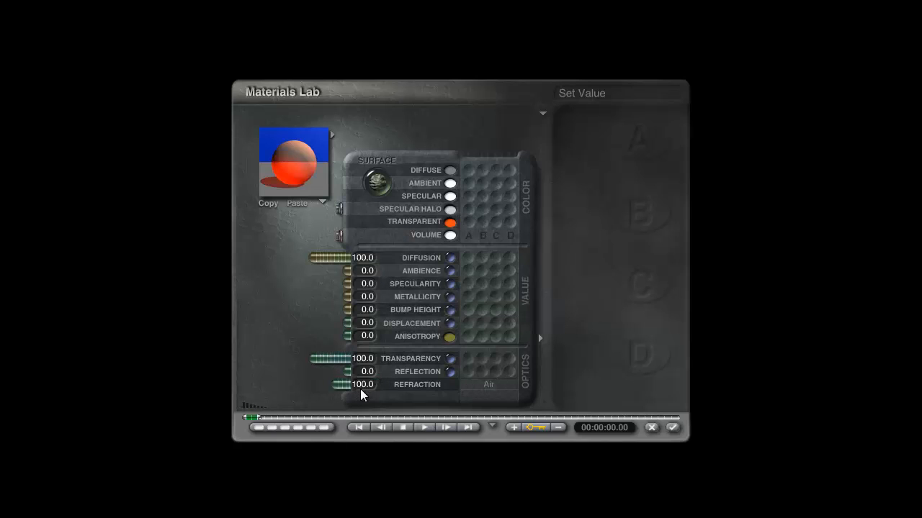
pyautogui.moveTo(362, 394); pyautogui.dragTo(356, 391)
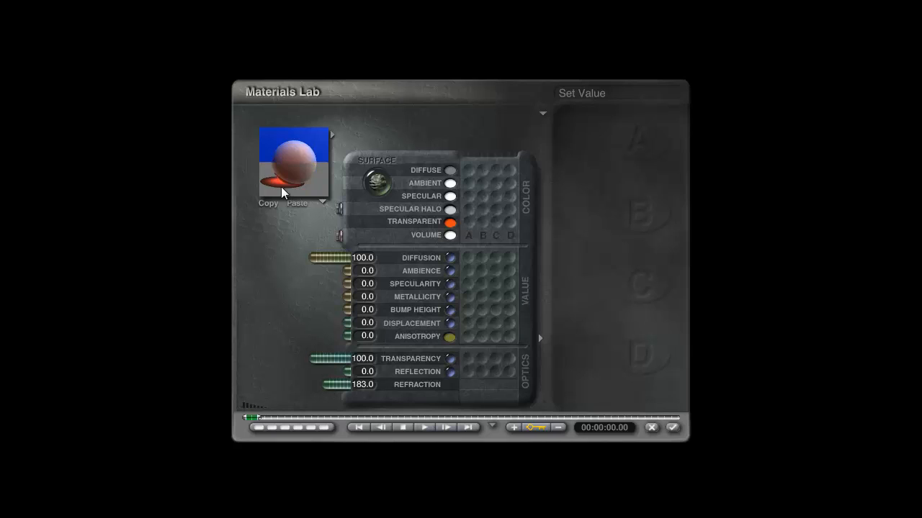
pyautogui.moveTo(325, 261); pyautogui.dragTo(380, 267)
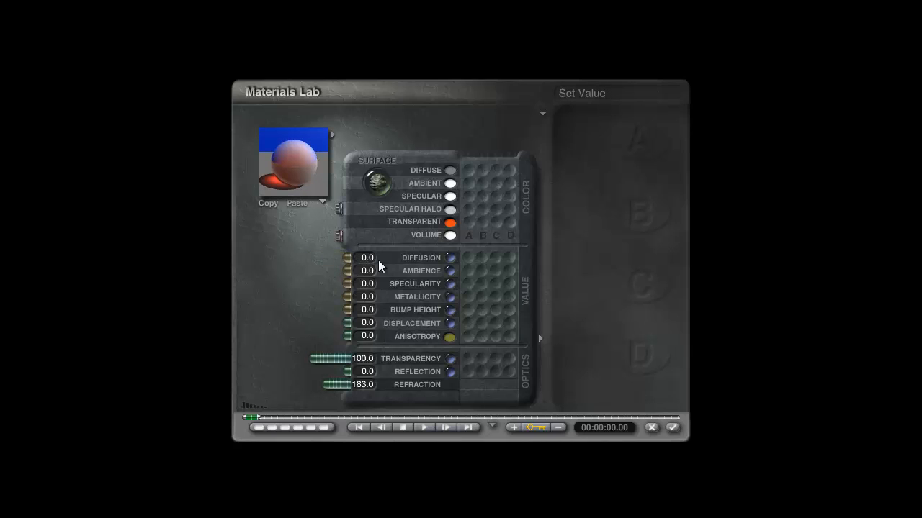
# Step: Set the Bucky ball's diffuse colour to white (255, 255, 255), preview the material and apply it
pyautogui.click(450, 171)
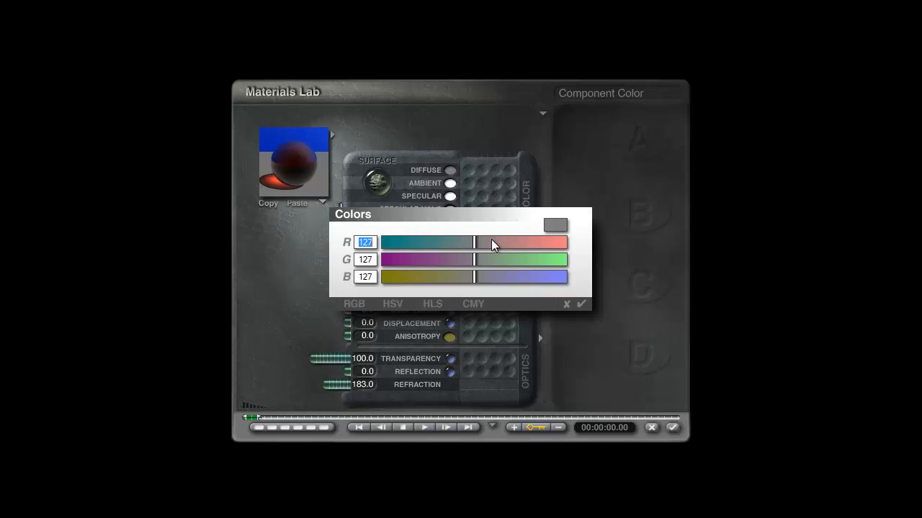
pyautogui.click(491, 243)
pyautogui.click(525, 261)
pyautogui.click(551, 280)
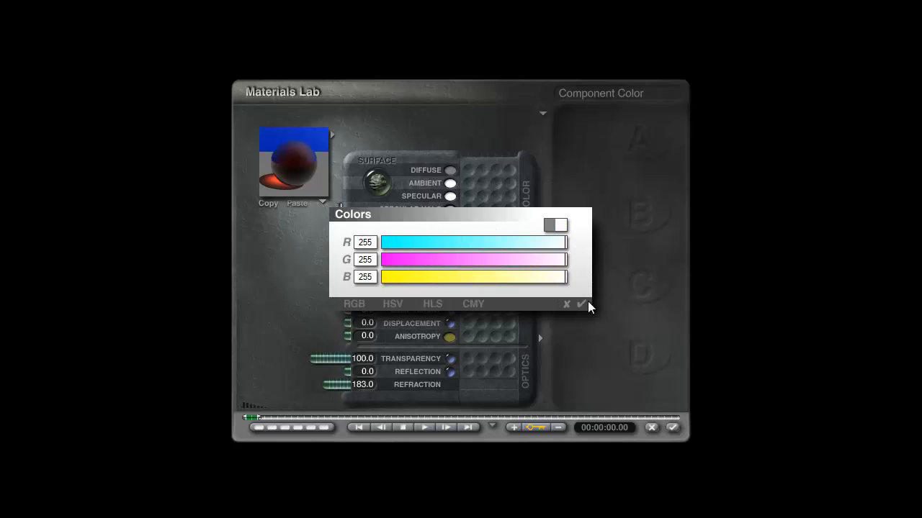
pyautogui.click(581, 303)
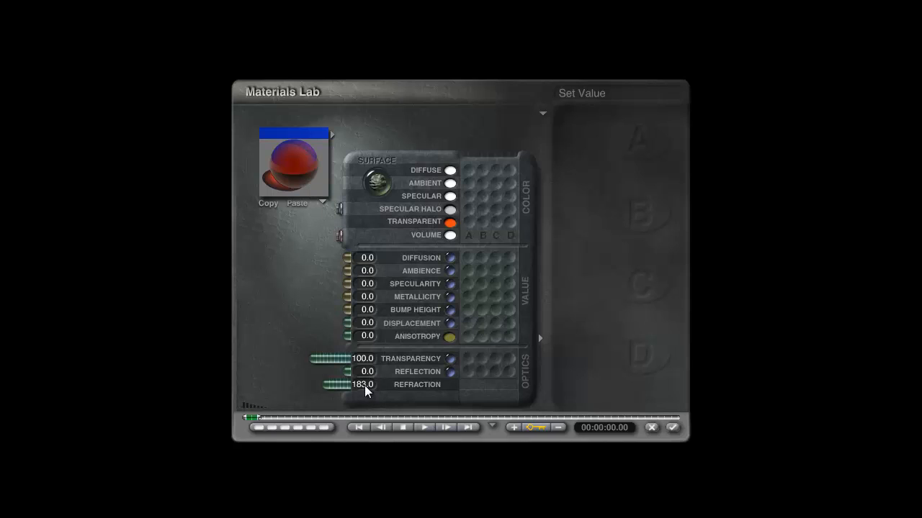
pyautogui.click(288, 181)
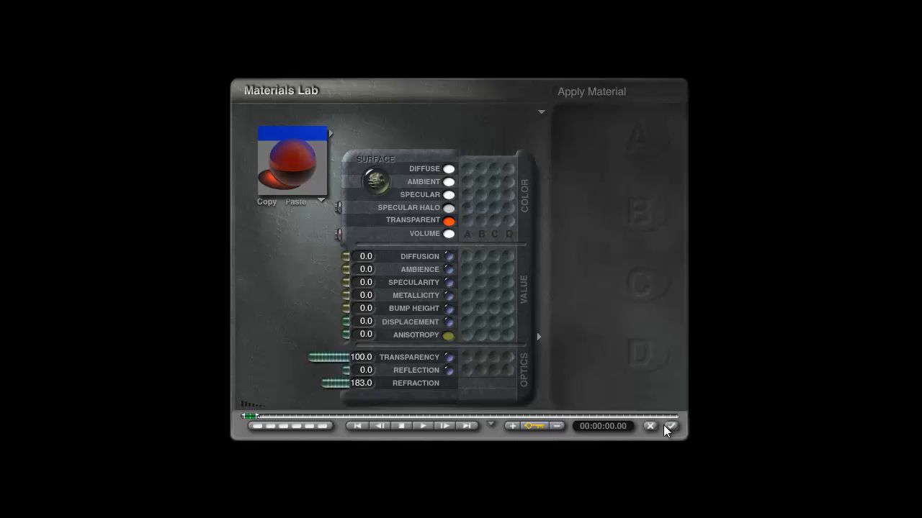
pyautogui.click(669, 424)
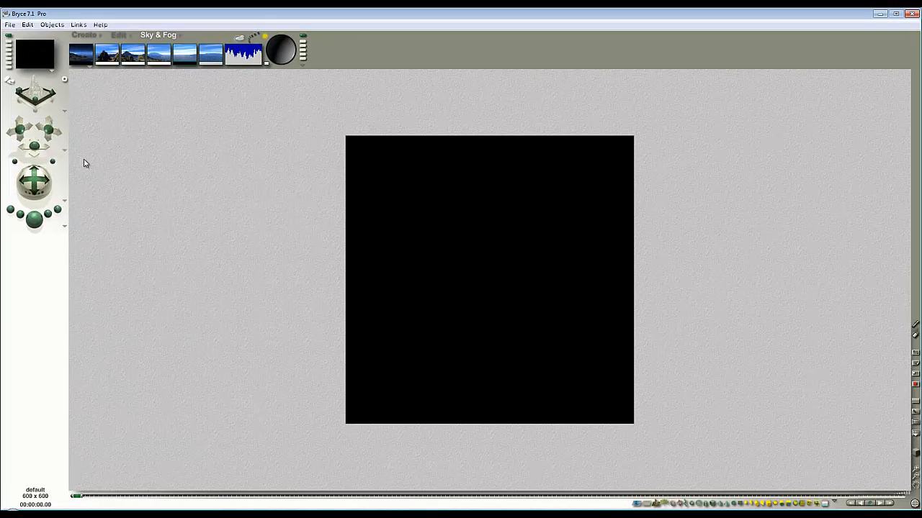
# Step: Create a sphere and assign the New hyper texture HT+-407 to the Ambience value of its material through texture slot A
pyautogui.click(91, 34)
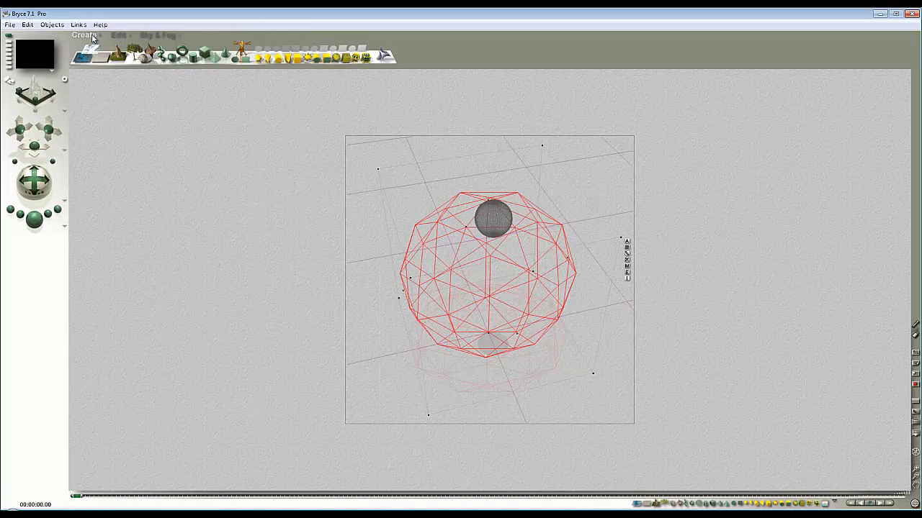
pyautogui.click(173, 62)
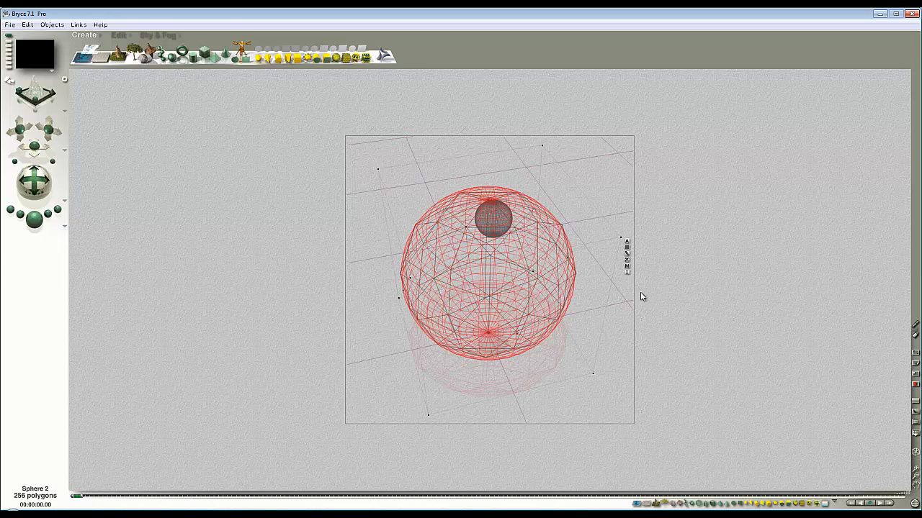
pyautogui.click(627, 267)
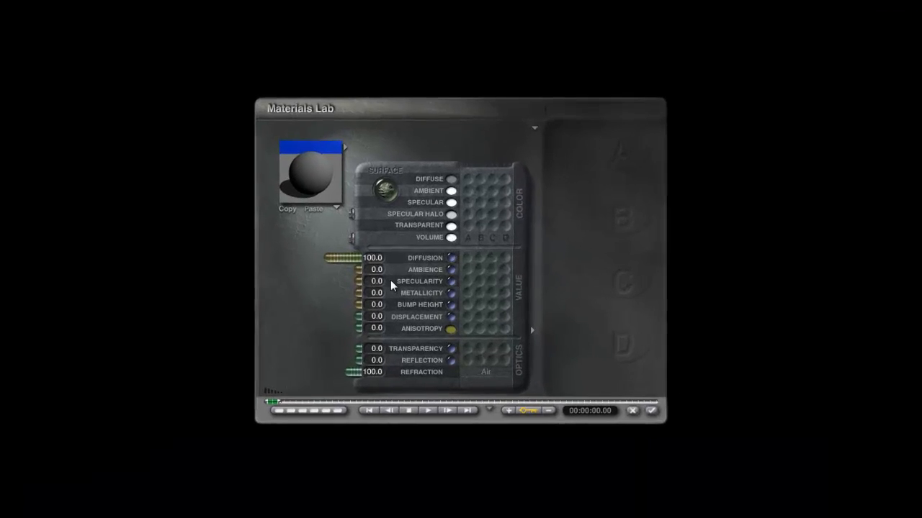
pyautogui.click(469, 272)
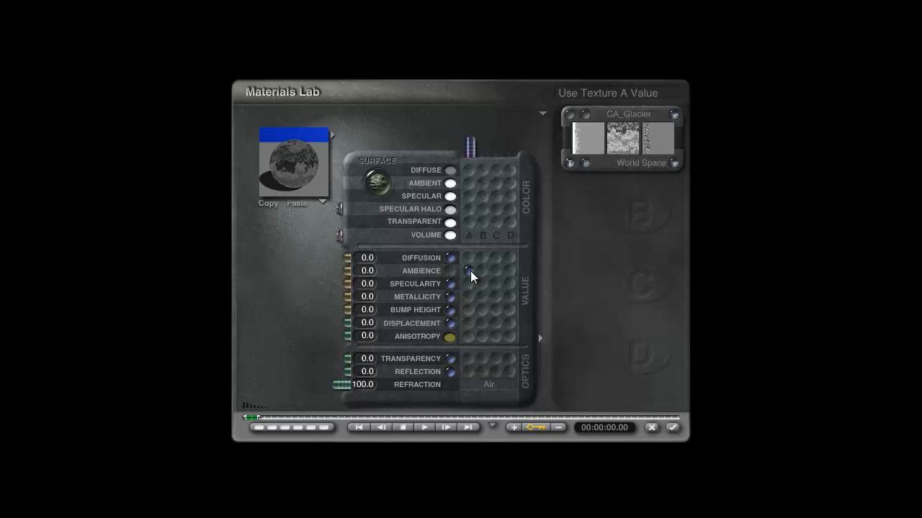
pyautogui.click(626, 115)
pyautogui.click(253, 336)
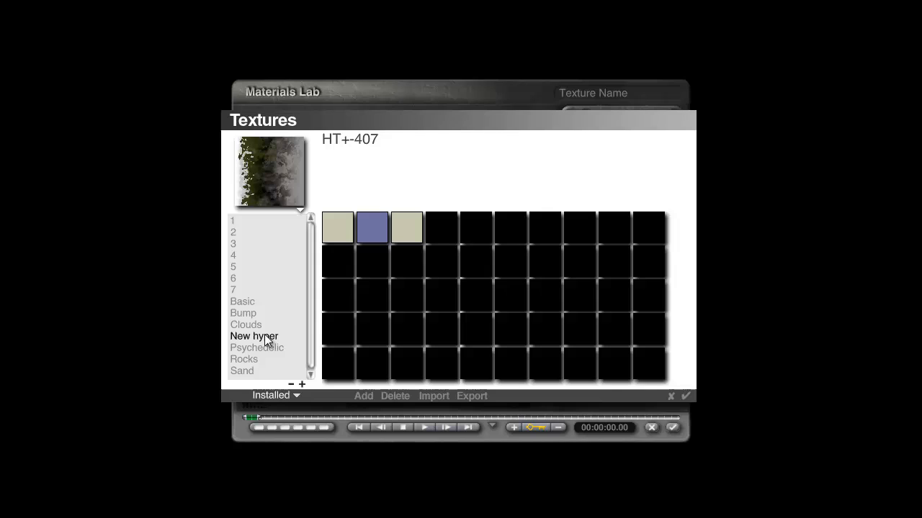
pyautogui.click(392, 219)
pyautogui.click(686, 396)
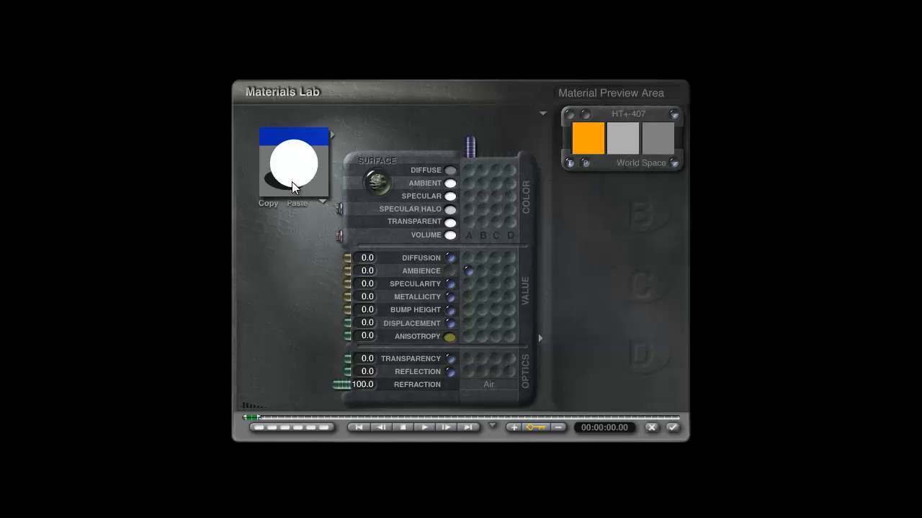
# Step: Enable Alpha Scaling for the sphere's ambience texture, set Ambience to 100 and apply the material
pyautogui.click(674, 162)
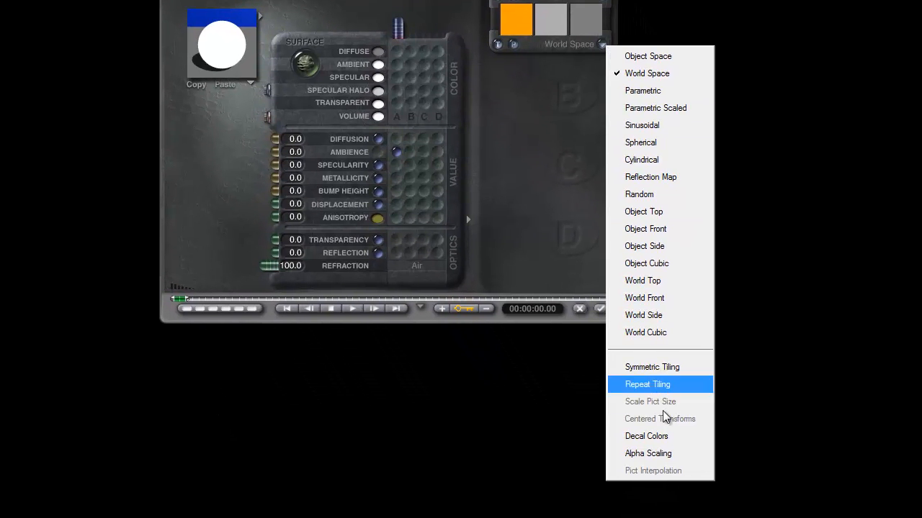
pyautogui.click(667, 451)
pyautogui.moveTo(277, 151); pyautogui.dragTo(253, 153)
pyautogui.moveTo(276, 165)
pyautogui.mouseDown()
pyautogui.moveTo(256, 162)
pyautogui.moveTo(280, 157)
pyautogui.mouseUp()
pyautogui.moveTo(353, 283); pyautogui.dragTo(257, 279)
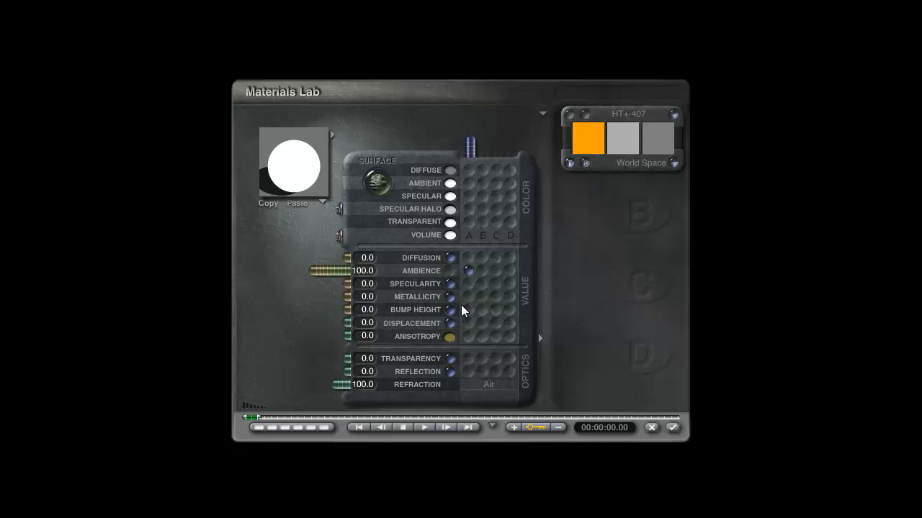
pyautogui.click(674, 428)
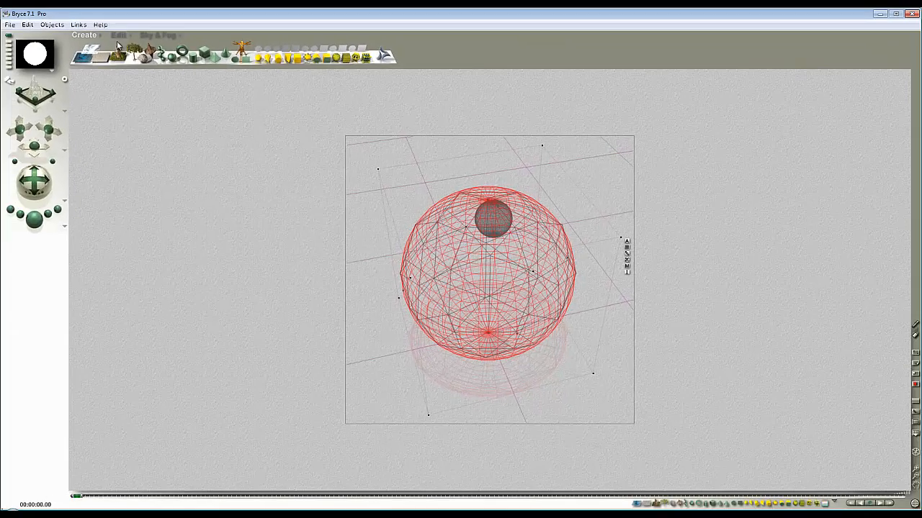
# Step: Enlarge the new sphere until it encloses the whole scene, and test-render it
pyautogui.moveTo(114, 54); pyautogui.dragTo(111, 52)
pyautogui.click(34, 218)
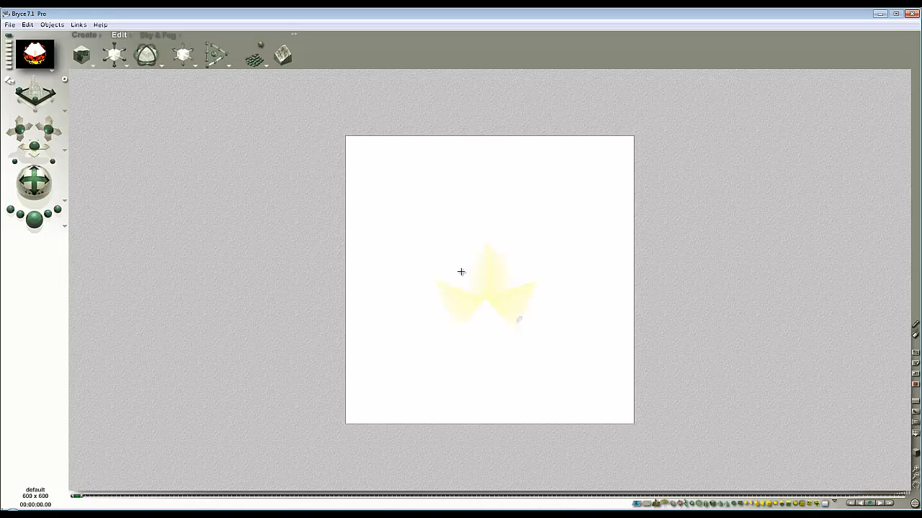
pyautogui.press('Escape')
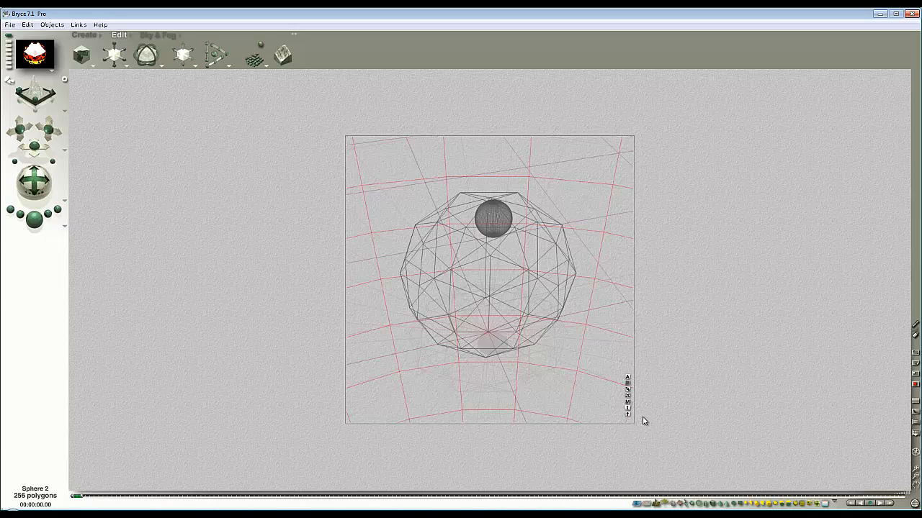
# Step: Set the enclosing sphere's Ambience to 15 and apply the material
pyautogui.click(631, 406)
pyautogui.click(398, 267)
pyautogui.write('1')
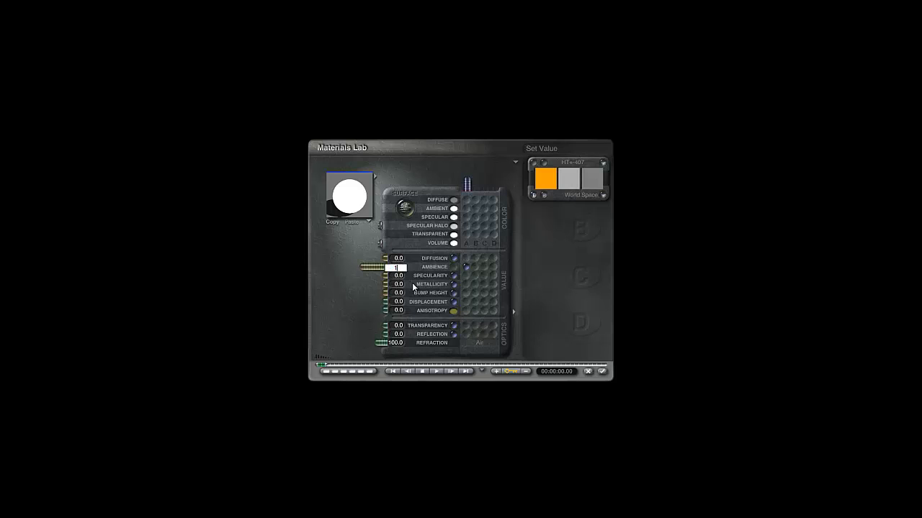
pyautogui.write('5')
pyautogui.press('Return')
pyautogui.click(602, 372)
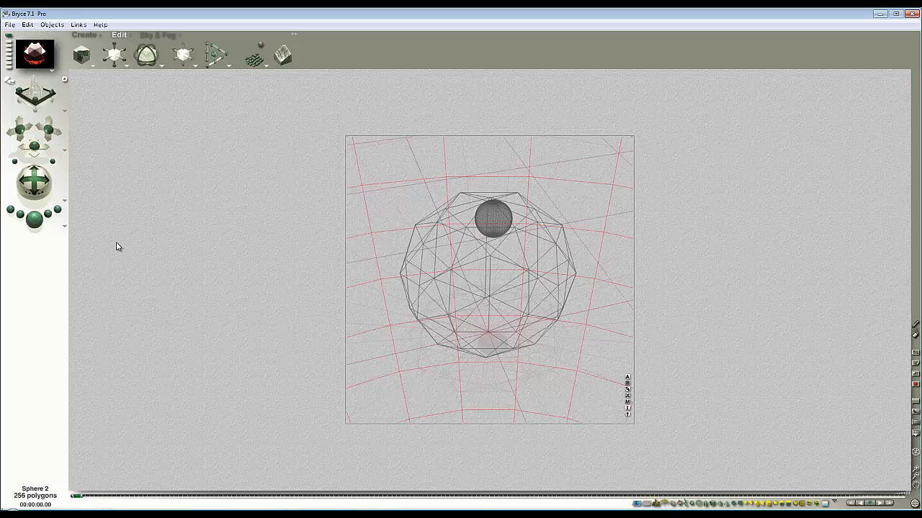
# Step: Render the scene and compare the crystal with the red crystal ball reference image in the browser
pyautogui.hotkey('ctrl', 'r')
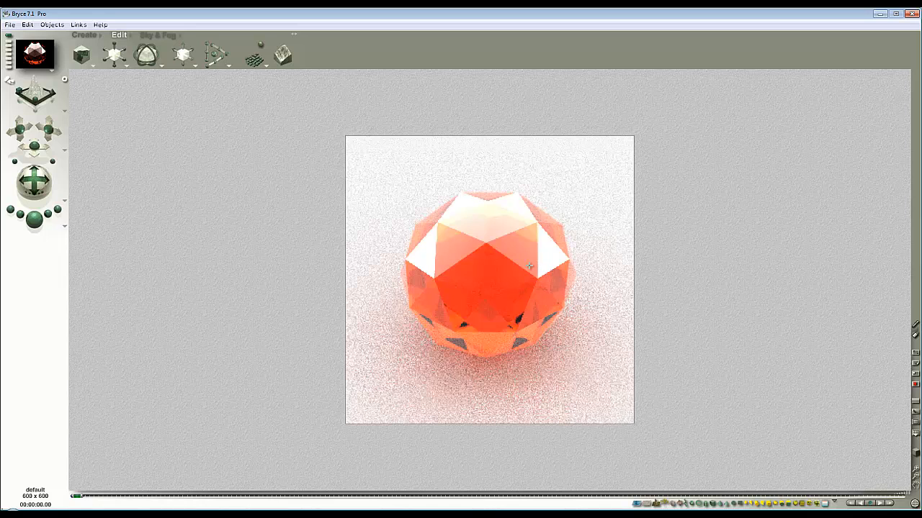
pyautogui.hotkey('alt', 'Tab')
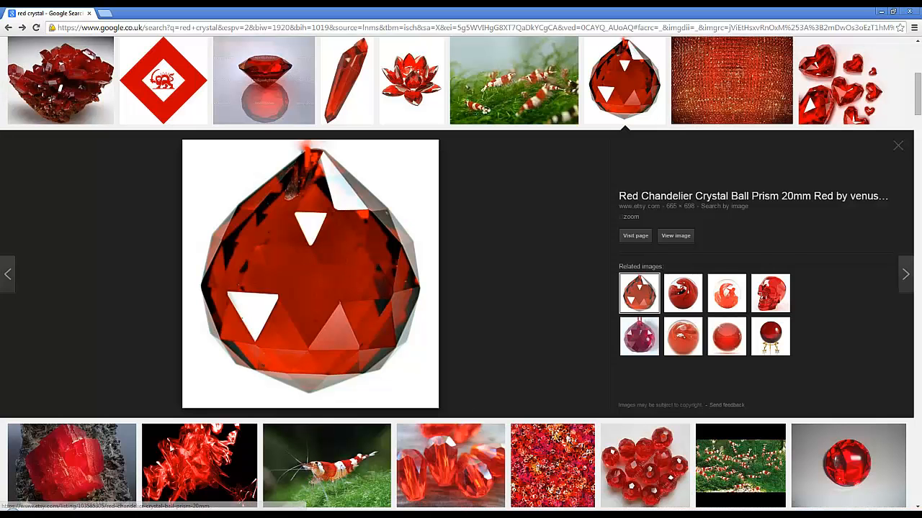
pyautogui.click(611, 513)
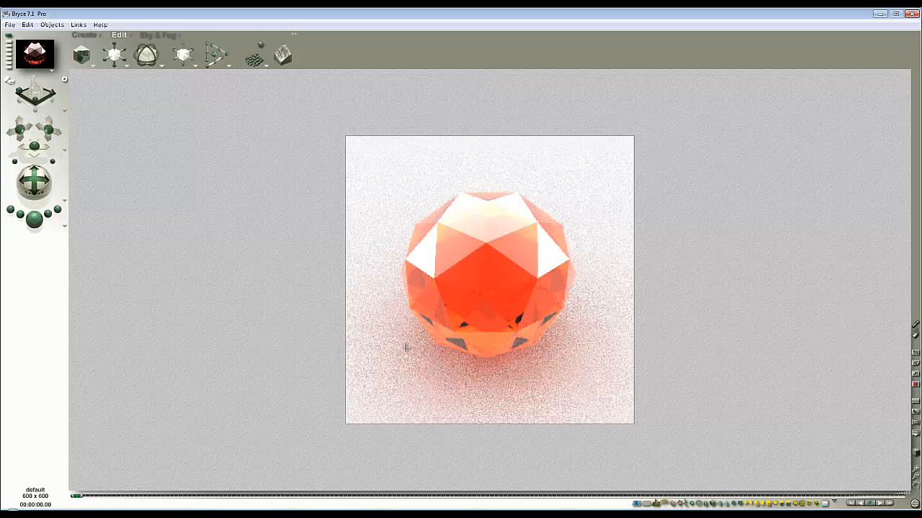
# Step: Select the ground plane and convert it into a cylinder
pyautogui.click(394, 297)
pyautogui.keyDown('ctrl'); pyautogui.click(385, 274); pyautogui.keyUp('ctrl')
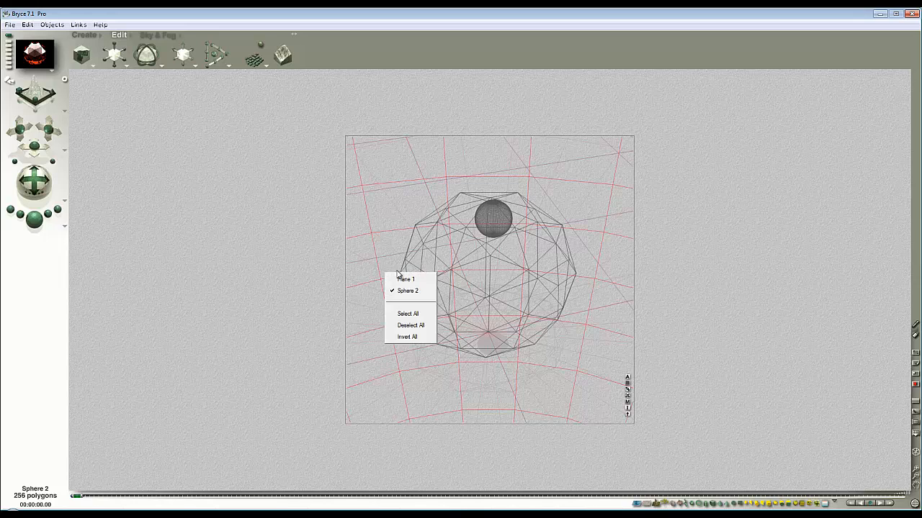
pyautogui.click(402, 280)
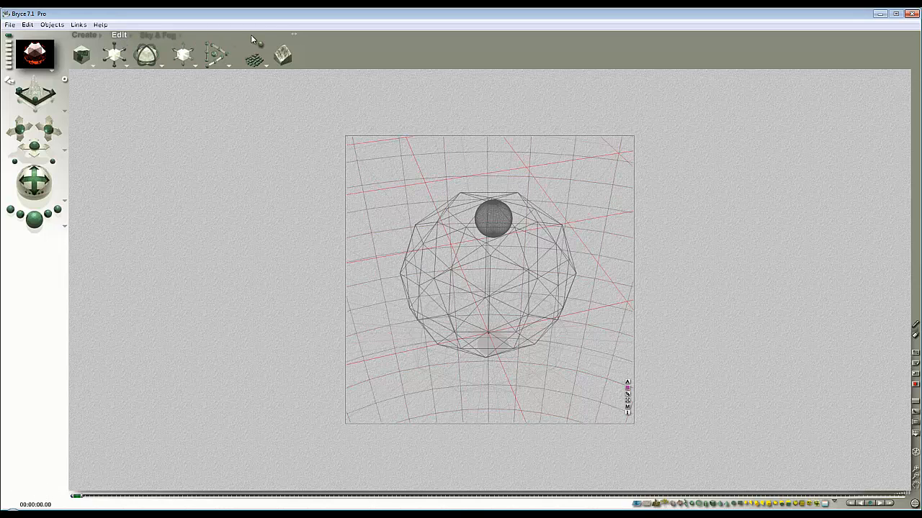
pyautogui.moveTo(297, 34); pyautogui.dragTo(229, 35)
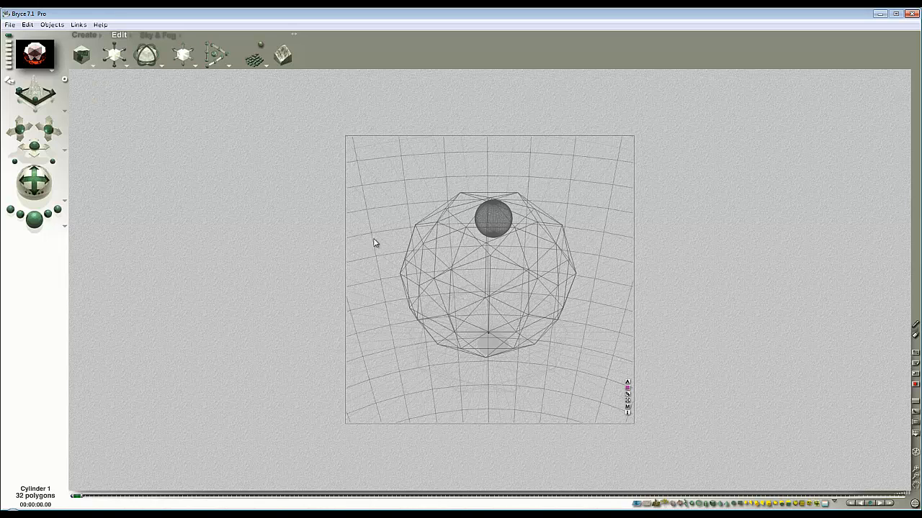
# Step: Check the cylinder from above, resize it uniformly on all axes in the camera view, and render the scene
pyautogui.press('3')
pyautogui.press('2')
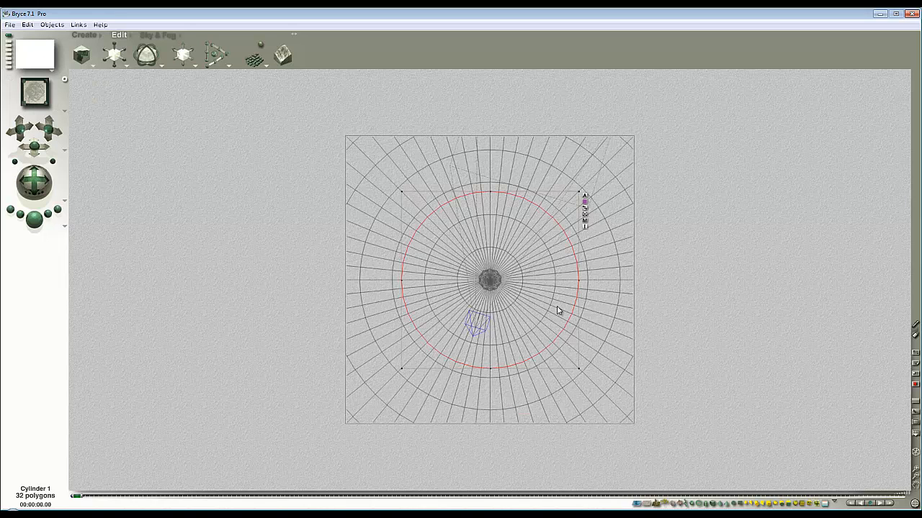
pyautogui.press('1')
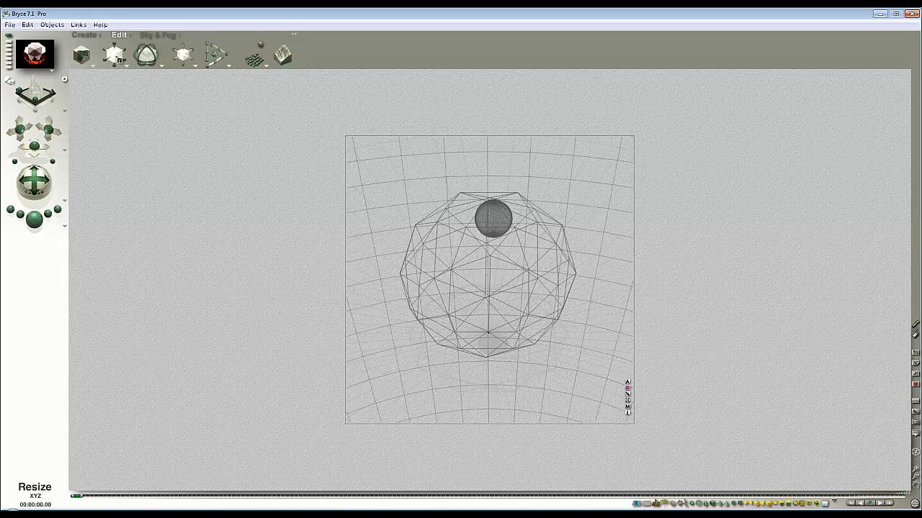
pyautogui.moveTo(115, 56); pyautogui.dragTo(114, 55)
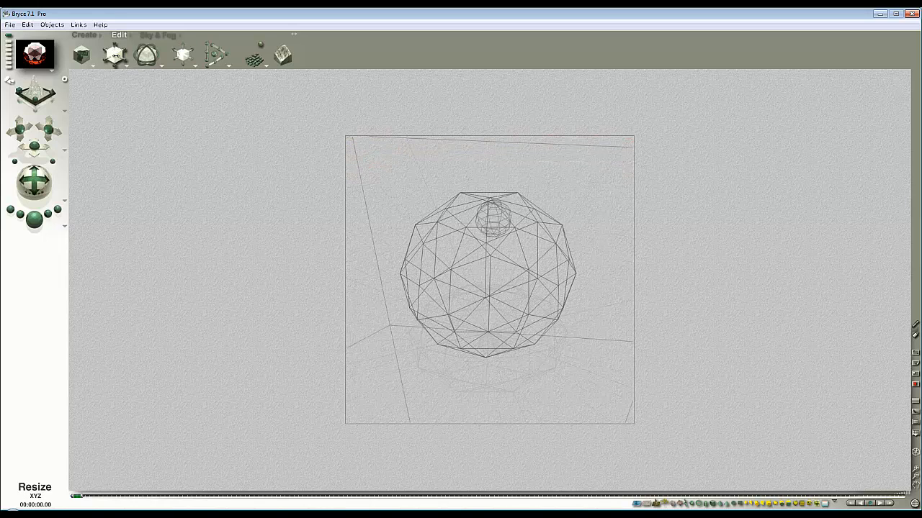
pyautogui.click(38, 218)
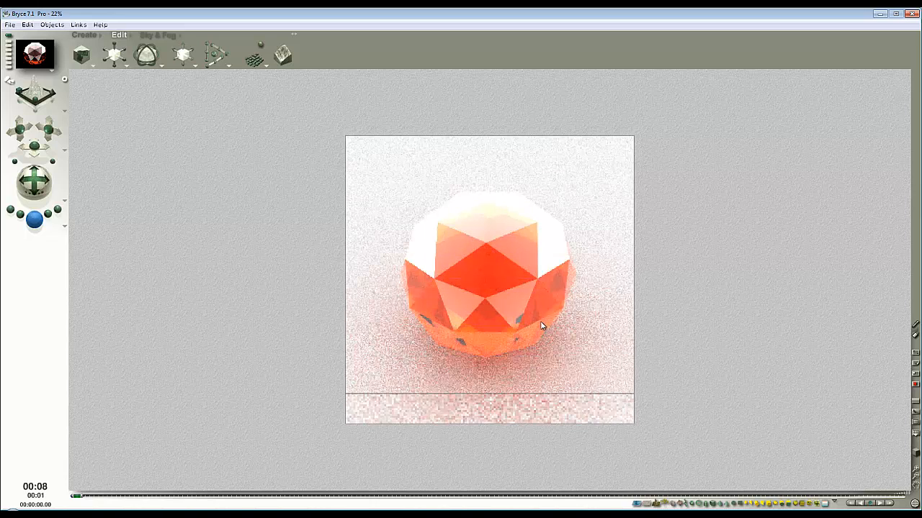
pyautogui.click(541, 242)
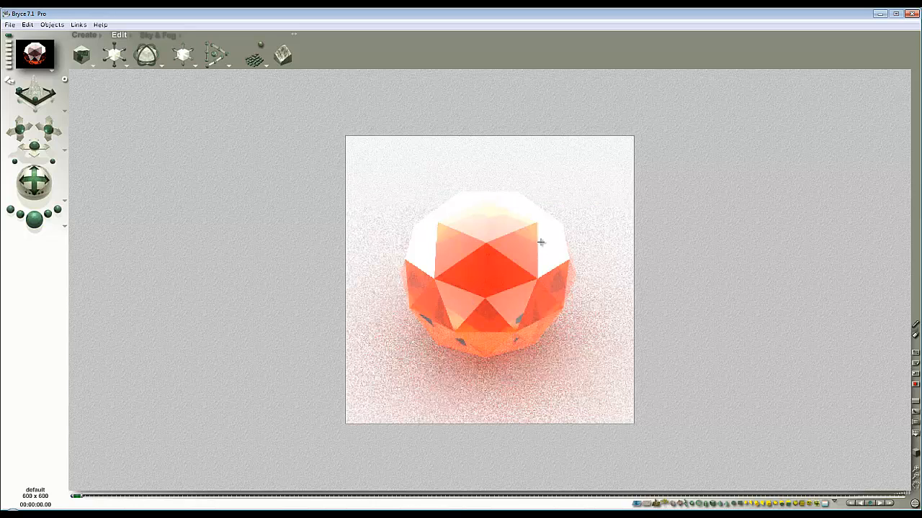
# Step: Select the enclosing sphere and drive its Ambient colour with the CheckBlue texture from the Basic category in channel B
pyautogui.click(498, 233)
pyautogui.keyDown('ctrl'); pyautogui.click(587, 272); pyautogui.keyUp('ctrl')
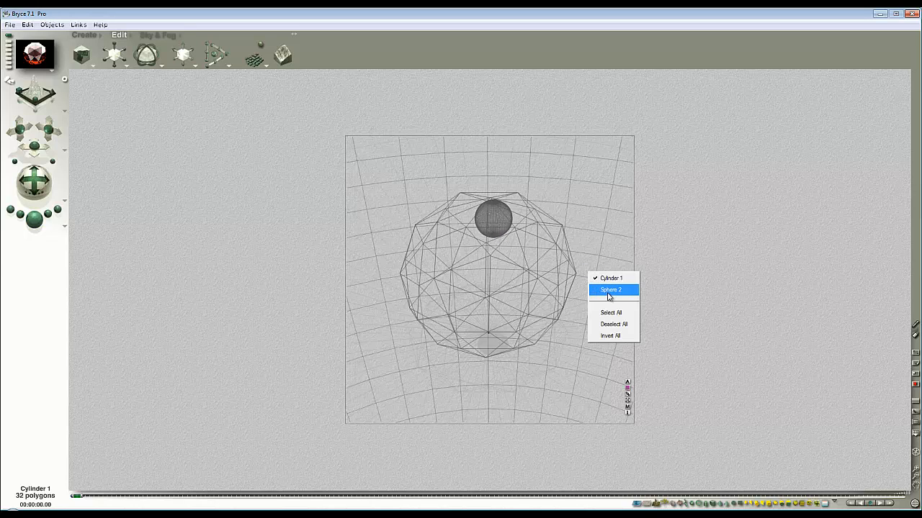
pyautogui.click(609, 291)
pyautogui.click(627, 402)
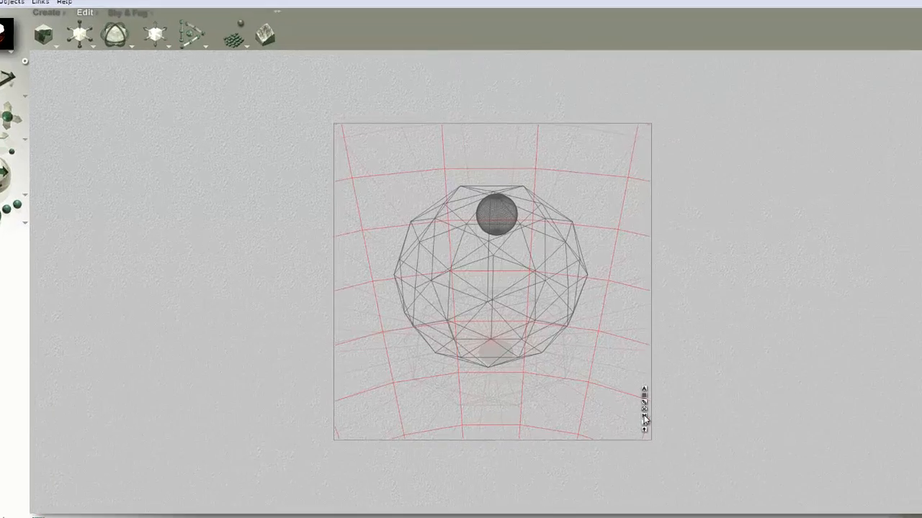
pyautogui.click(484, 183)
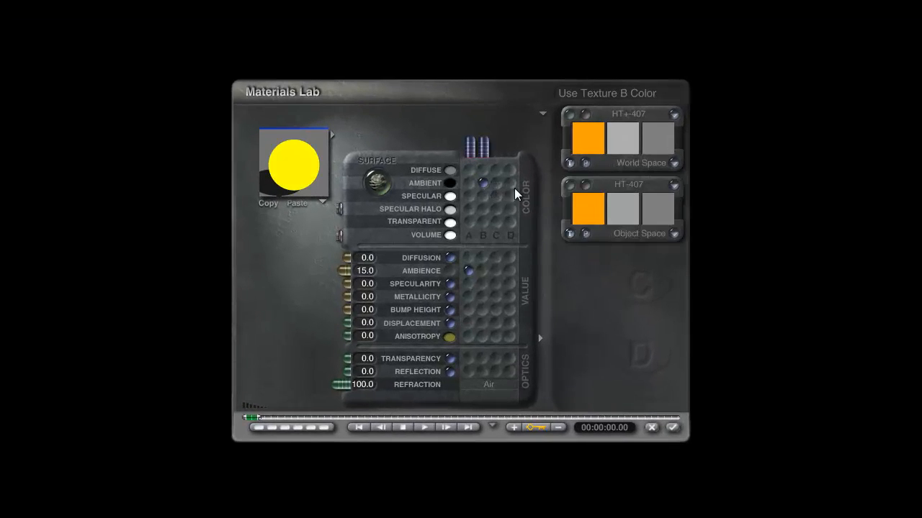
pyautogui.click(641, 185)
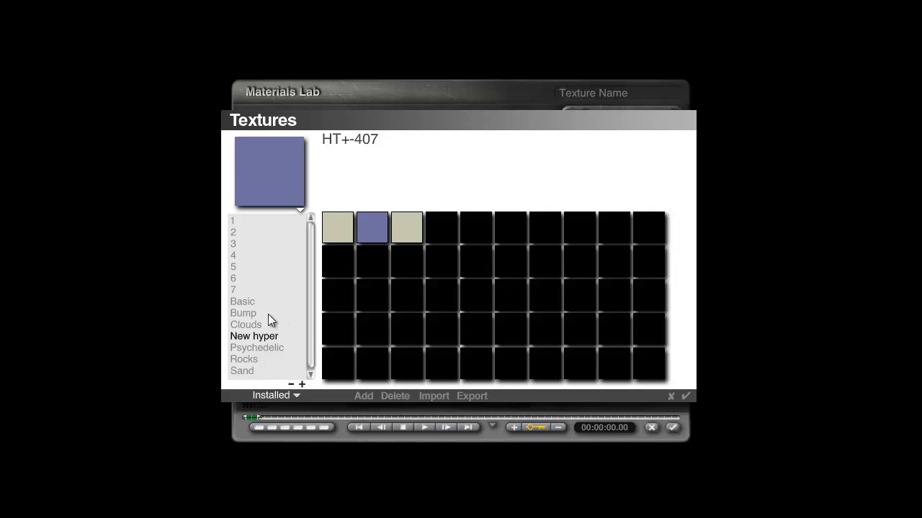
pyautogui.click(250, 304)
pyautogui.click(580, 295)
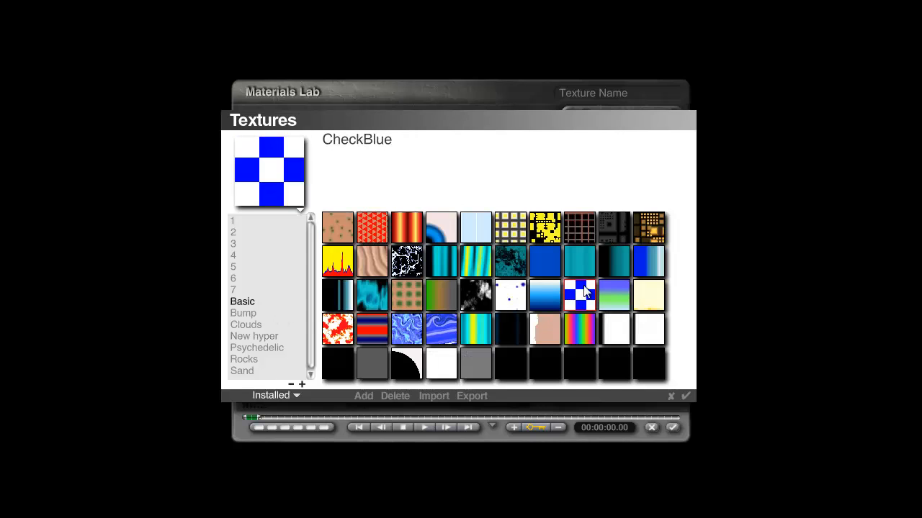
pyautogui.click(684, 396)
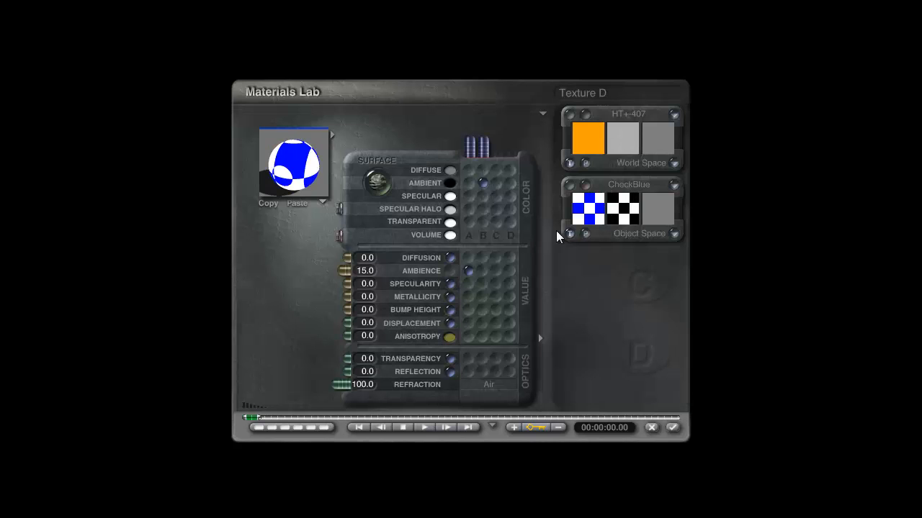
# Step: Recolour the checker texture to black and white in the Deep Texture Editor, apply the material and render the scene
pyautogui.click(570, 185)
pyautogui.click(282, 234)
pyautogui.click(288, 306)
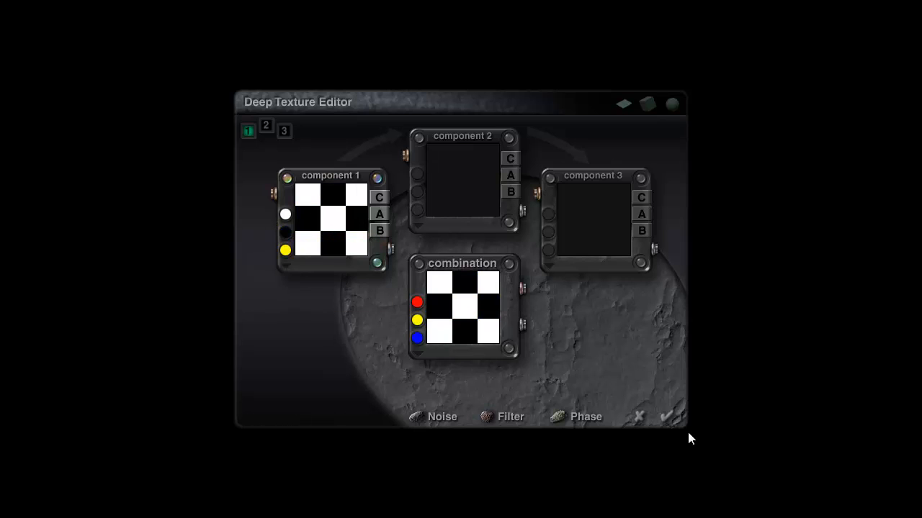
pyautogui.click(667, 419)
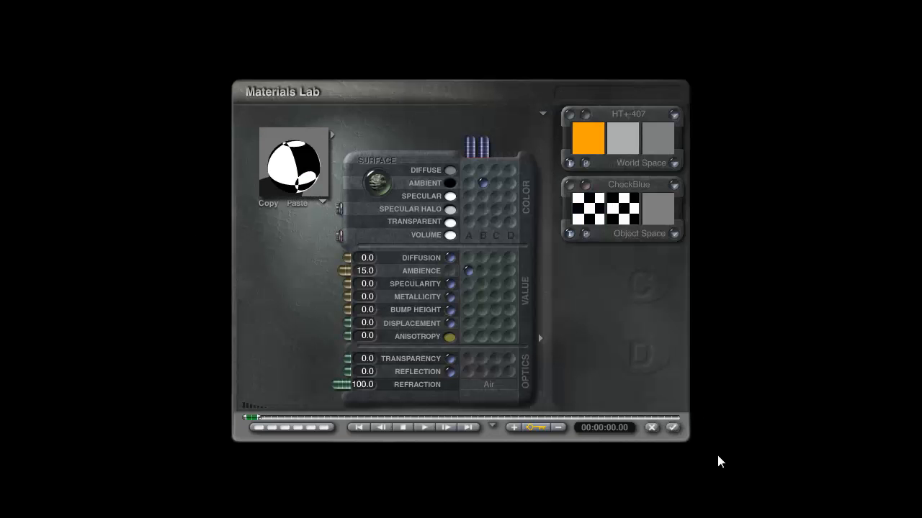
pyautogui.click(672, 427)
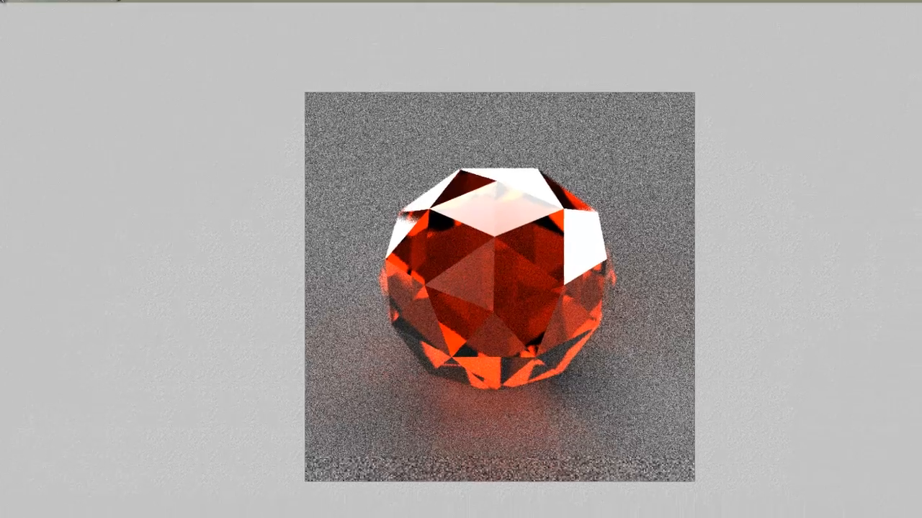
pyautogui.press('Escape')
# Step: Add a radial light to the scene and assign it to the orange family
pyautogui.click(258, 57)
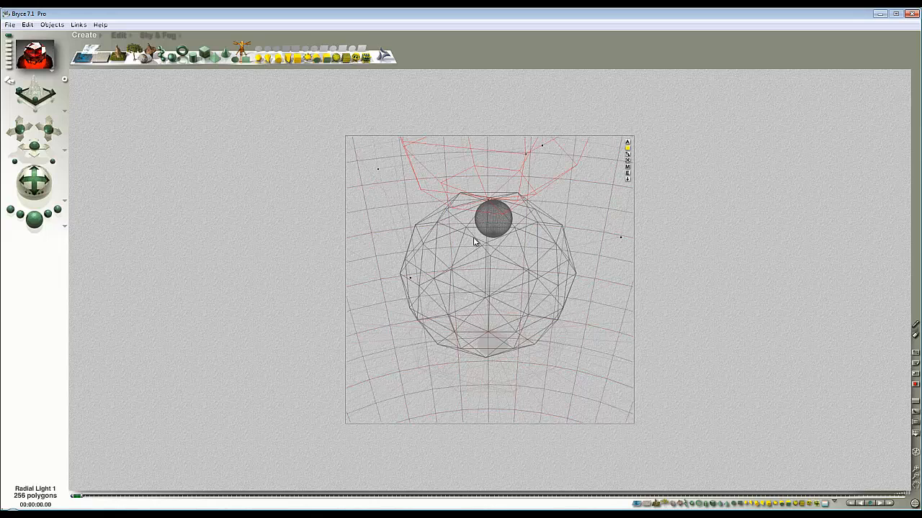
pyautogui.click(628, 148)
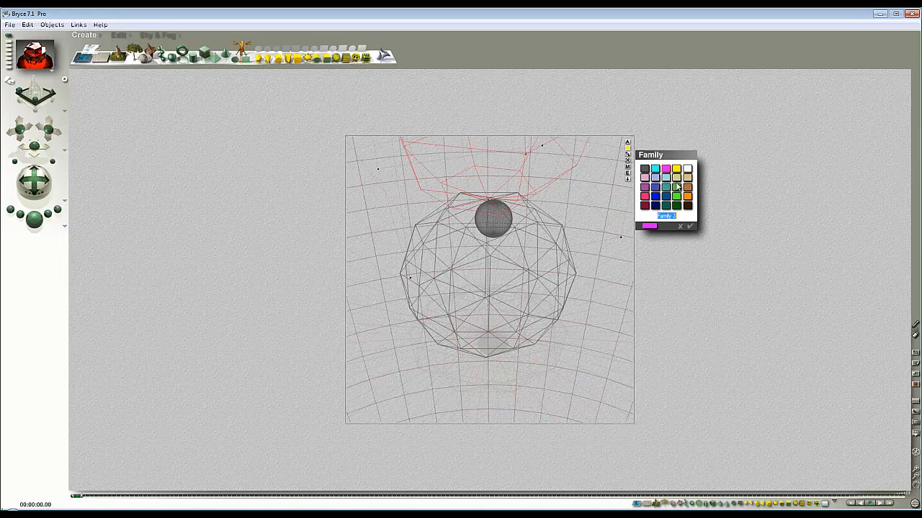
pyautogui.click(688, 195)
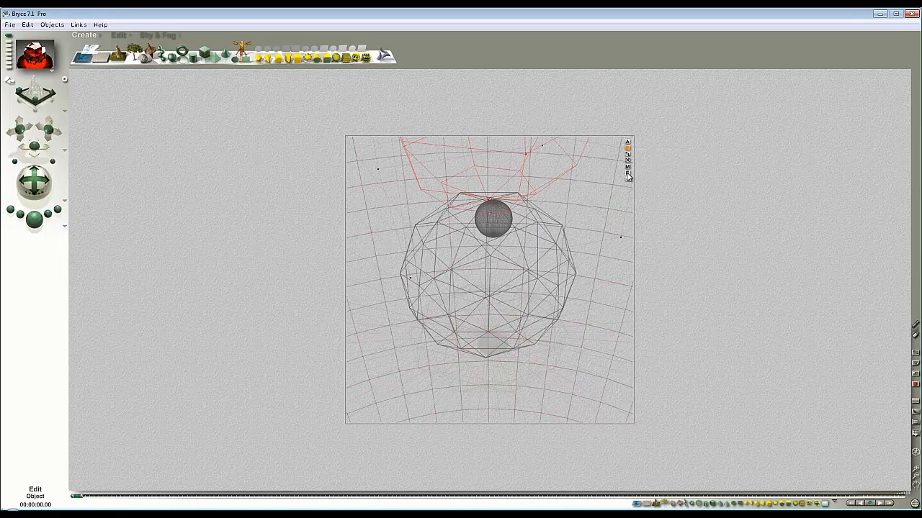
# Step: Set the radial light's Diffuse and Specular intensity to 0 in the Light Lab
pyautogui.click(628, 175)
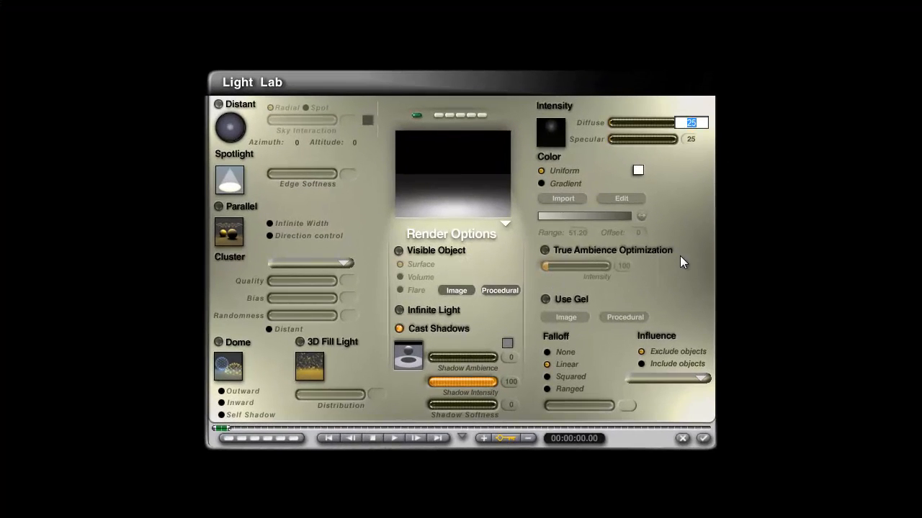
pyautogui.write('0')
pyautogui.press('Return')
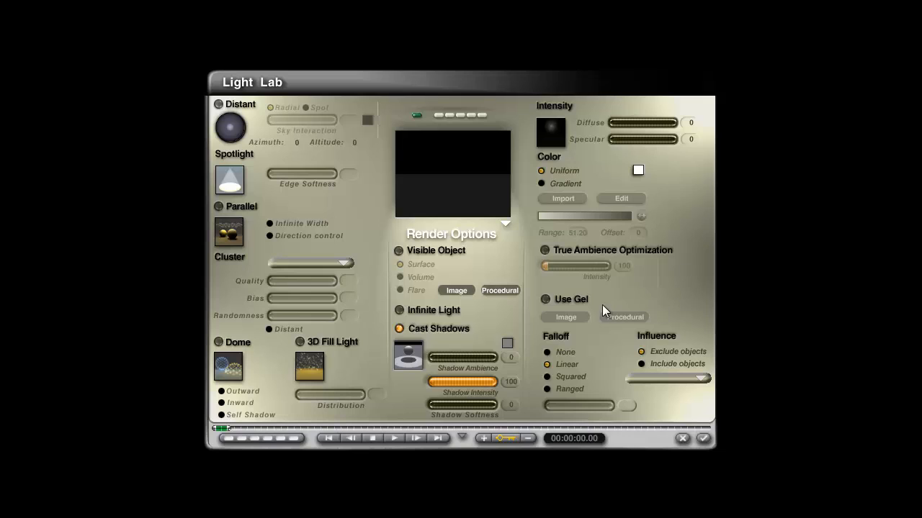
# Step: Enable True Ambience Optimization and Use Gel for the radial light, and limit its influence to the included Background object
pyautogui.click(543, 251)
pyautogui.click(546, 300)
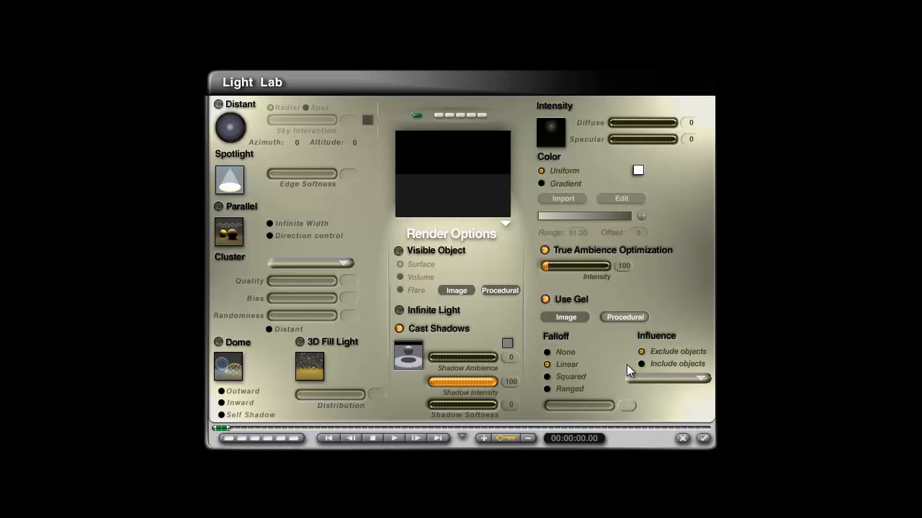
pyautogui.click(702, 378)
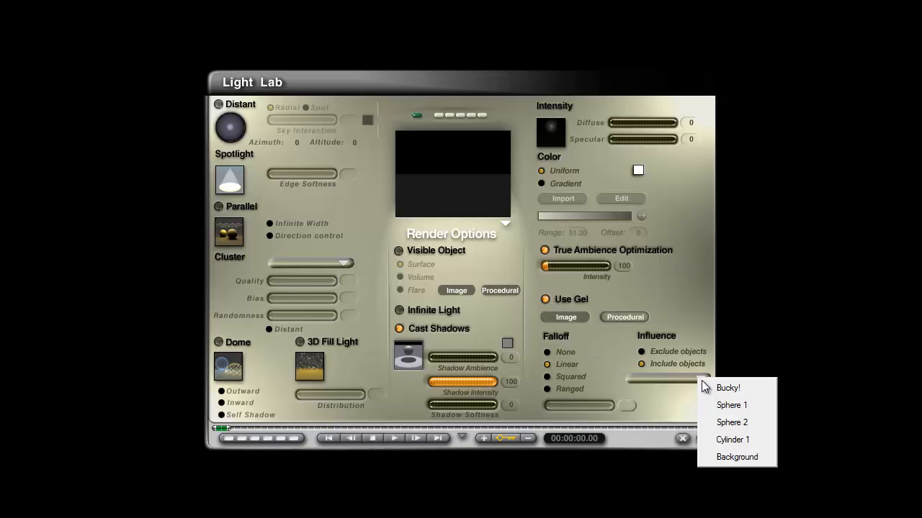
pyautogui.click(729, 457)
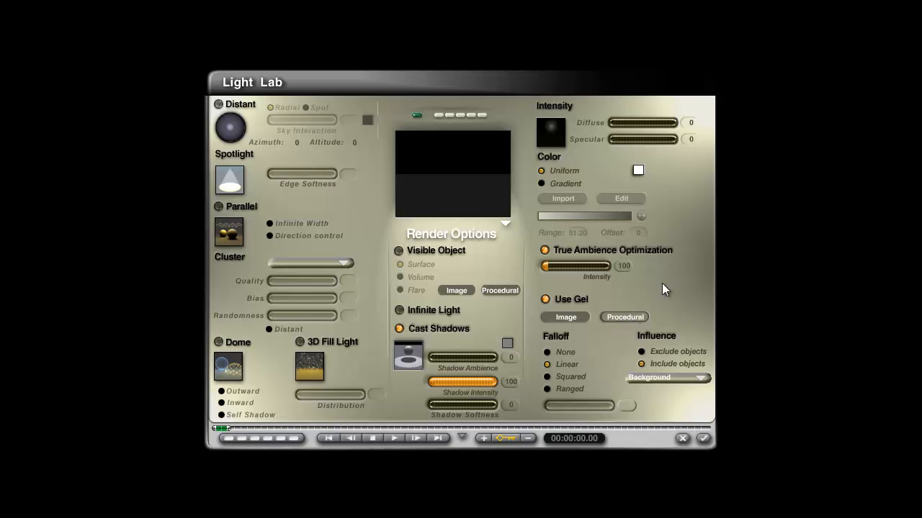
# Step: Give the light a procedural gel with Diffusion 0, Transparency 0 and Ambience 100, and apply the light settings
pyautogui.click(623, 317)
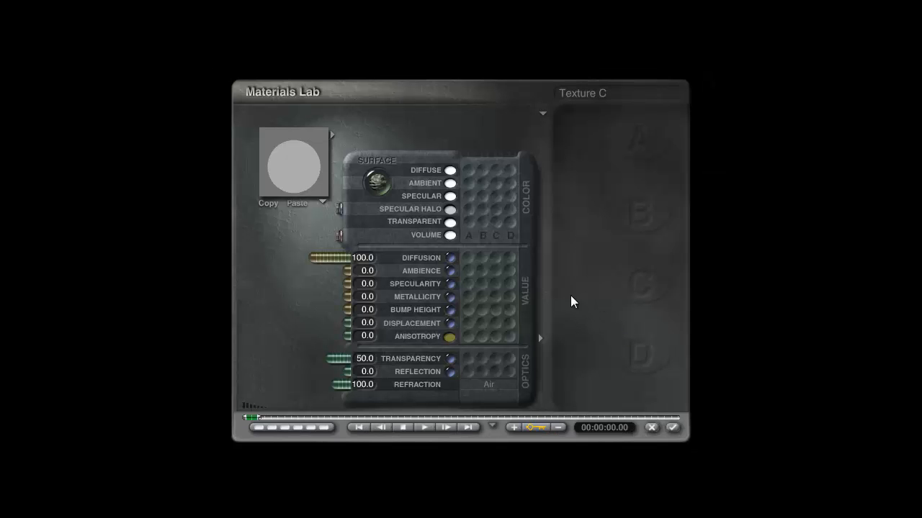
pyautogui.click(338, 234)
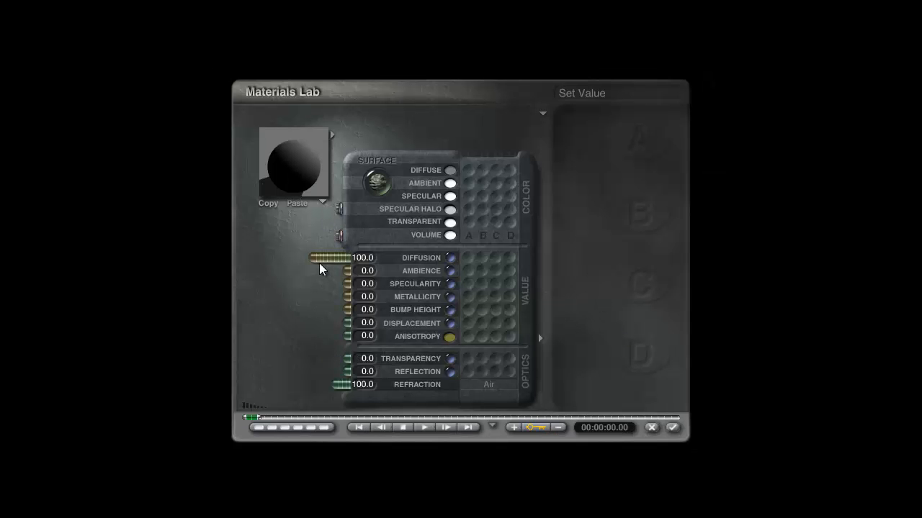
pyautogui.moveTo(317, 260); pyautogui.dragTo(417, 306)
pyautogui.moveTo(346, 279); pyautogui.dragTo(239, 276)
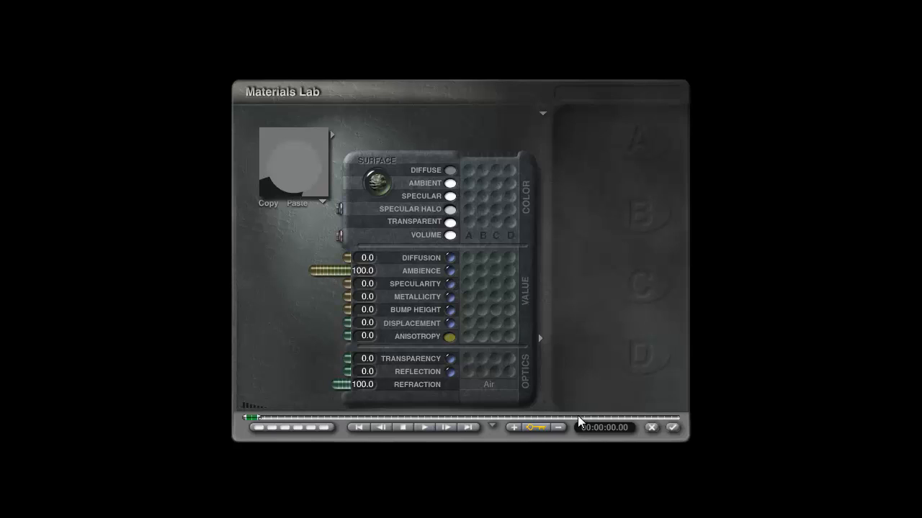
pyautogui.click(674, 430)
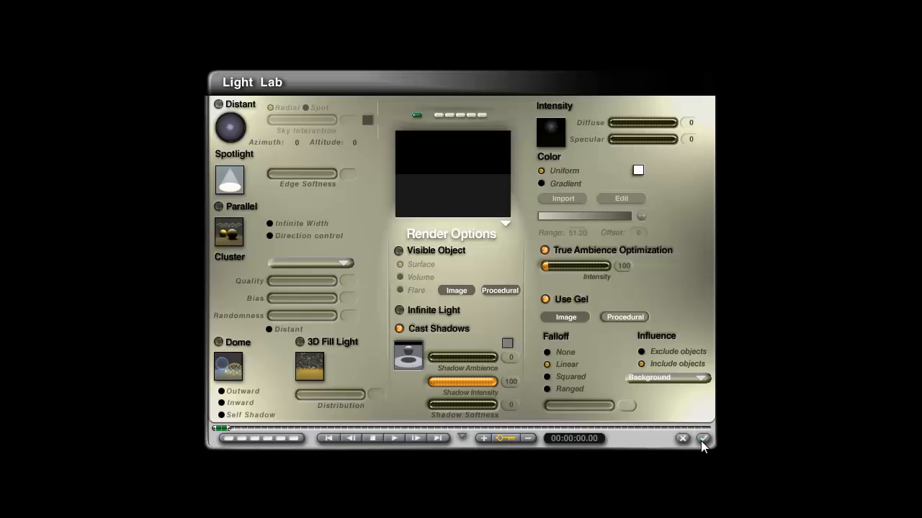
pyautogui.click(702, 439)
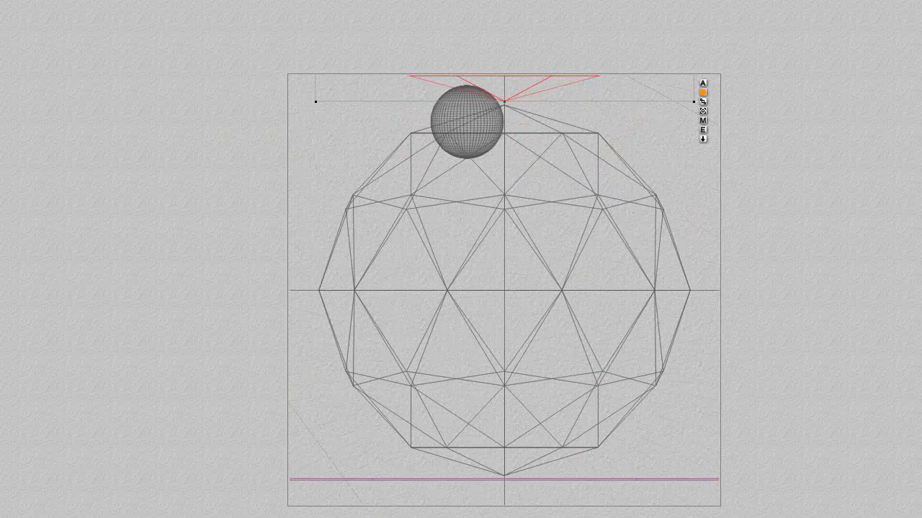
# Step: Enlarge the radial light uniformly in an orthographic view until it surrounds the crystal and camera, and render the scene
pyautogui.hotkey('ctrl', '-')
pyautogui.hotkey('ctrl', '-')
pyautogui.hotkey('ctrl', '-')
pyautogui.hotkey('ctrl', '-')
pyautogui.hotkey('ctrl', '-')
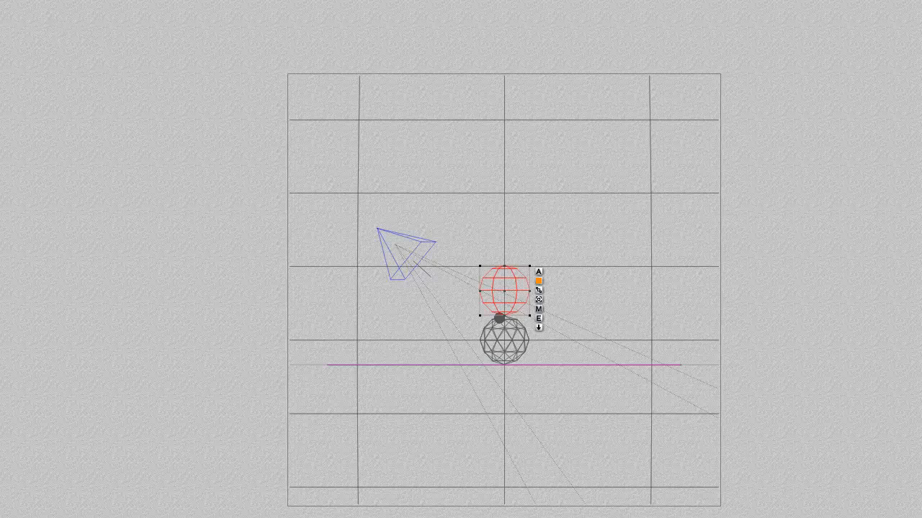
pyautogui.moveTo(529, 315); pyautogui.dragTo(567, 336)
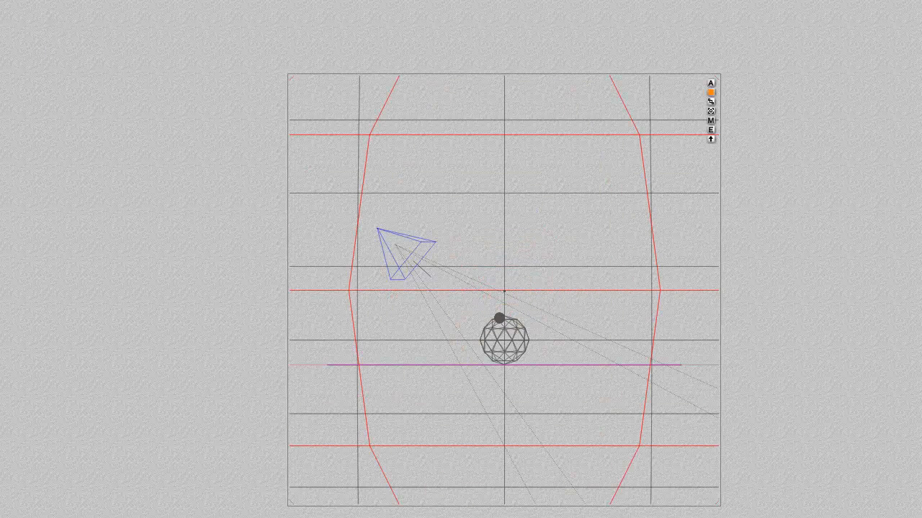
pyautogui.hotkey('ctrl', '-')
pyautogui.hotkey('ctrl', '-')
pyautogui.hotkey('ctrl', '-')
pyautogui.hotkey('ctrl', '-')
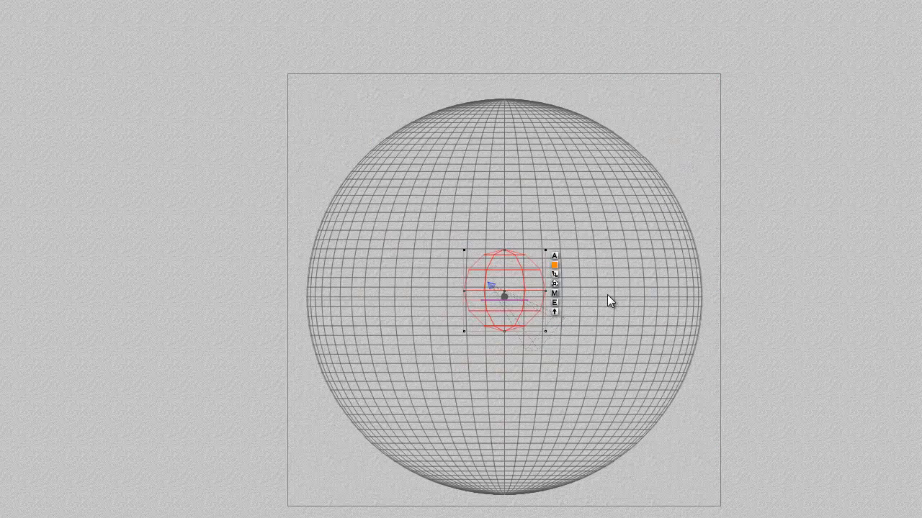
pyautogui.click(554, 305)
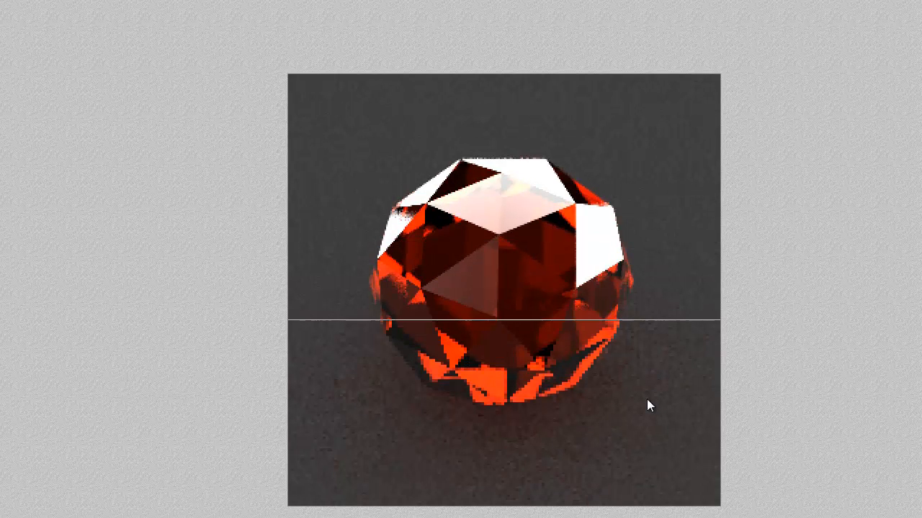
# Step: Drive the Ambience value of the radial light's gel material with the HT+-407 texture from the New hyper category
pyautogui.click(633, 365)
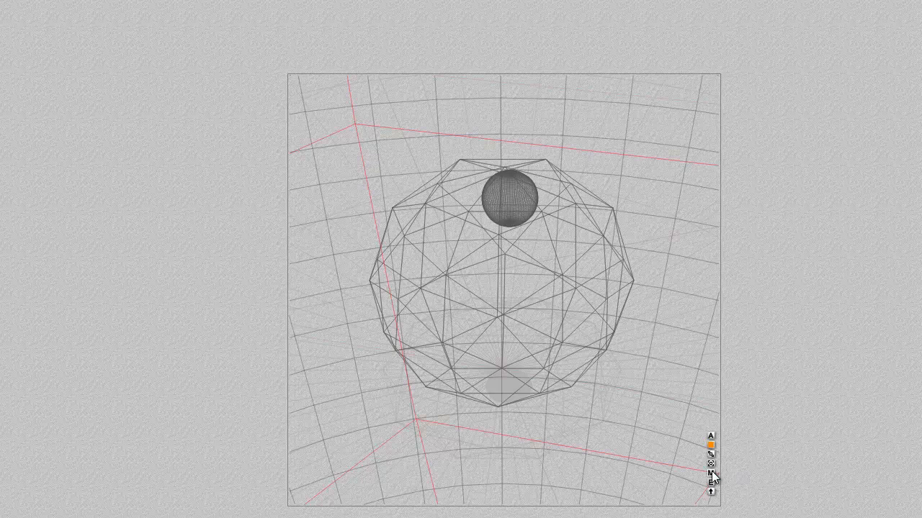
pyautogui.click(711, 474)
pyautogui.click(466, 272)
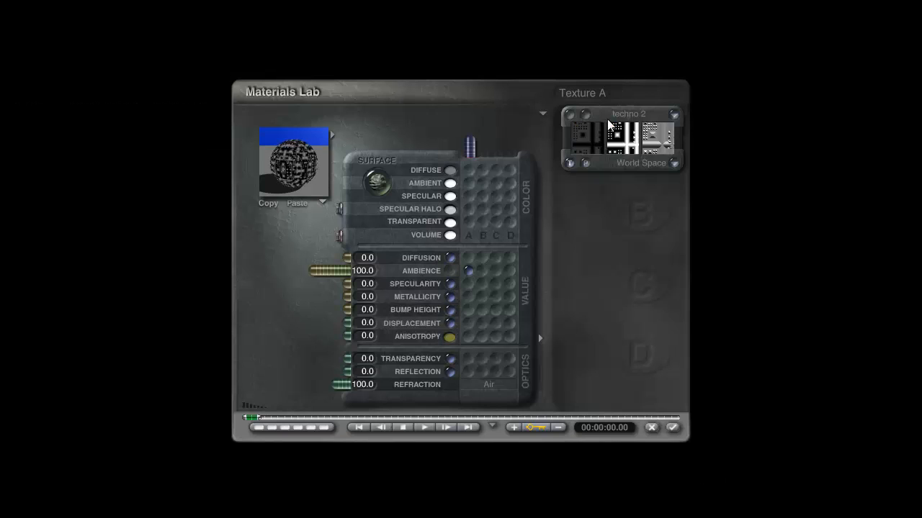
pyautogui.click(623, 114)
pyautogui.click(254, 336)
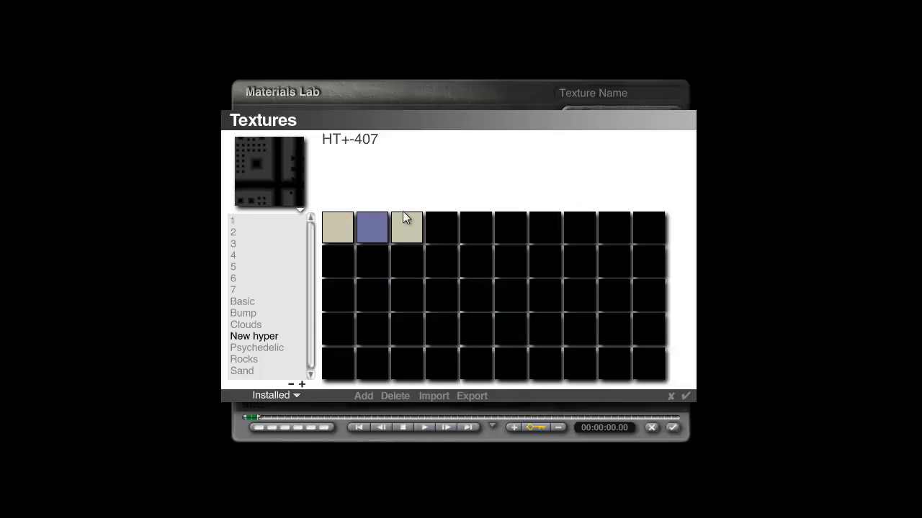
pyautogui.click(405, 224)
pyautogui.click(685, 396)
# Step: Set the gel material's Ambience to 50, apply it and run a test render of the scene
pyautogui.click(366, 272)
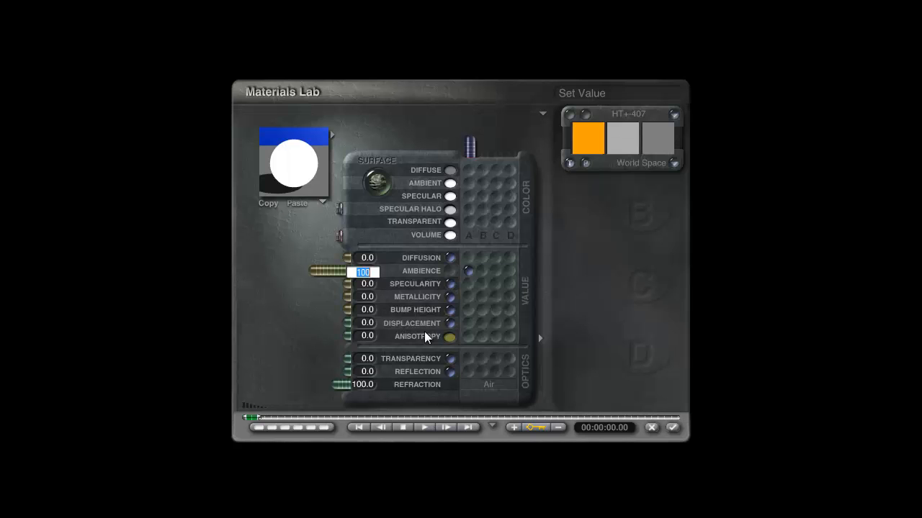
pyautogui.write('50')
pyautogui.press('Return')
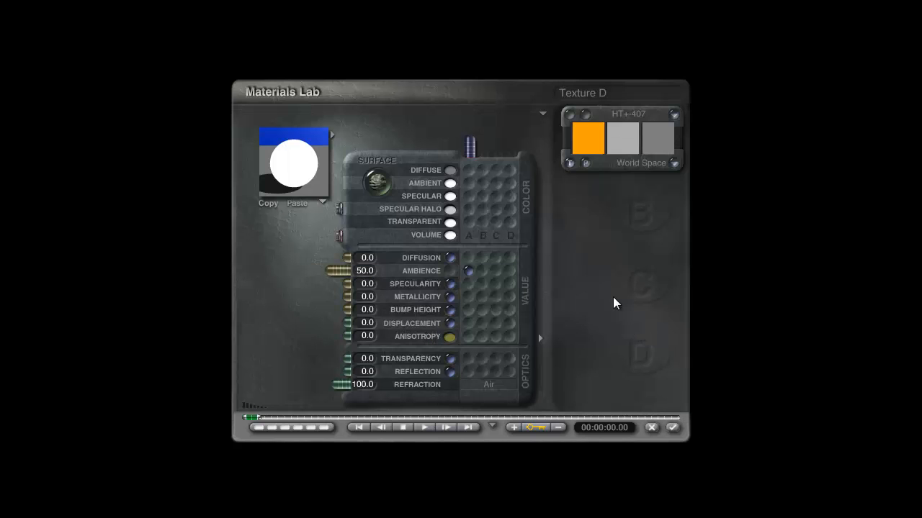
pyautogui.click(674, 163)
pyautogui.click(665, 466)
pyautogui.click(671, 427)
pyautogui.hotkey('ctrl', 'r')
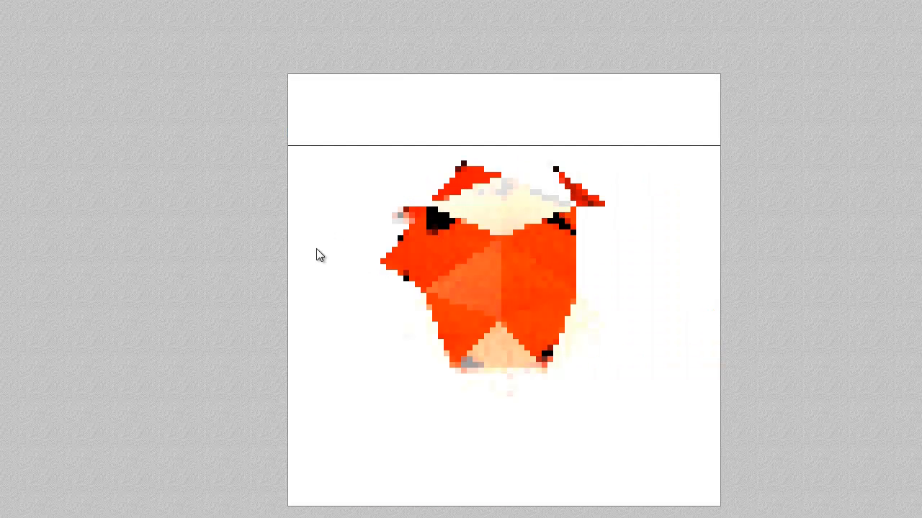
pyautogui.press('Escape')
pyautogui.press('Escape')
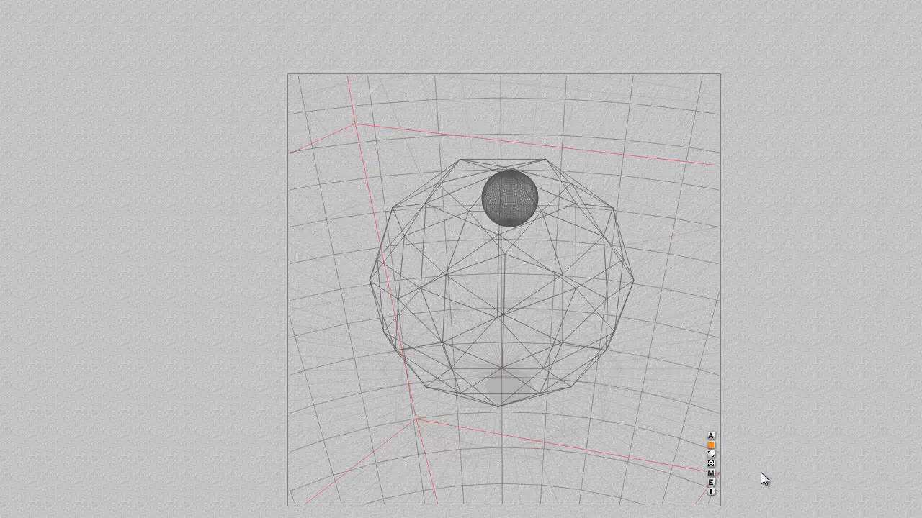
# Step: Edit the Ambience value of the radial light's gel material again and apply it
pyautogui.click(710, 473)
pyautogui.click(363, 272)
pyautogui.press('Return')
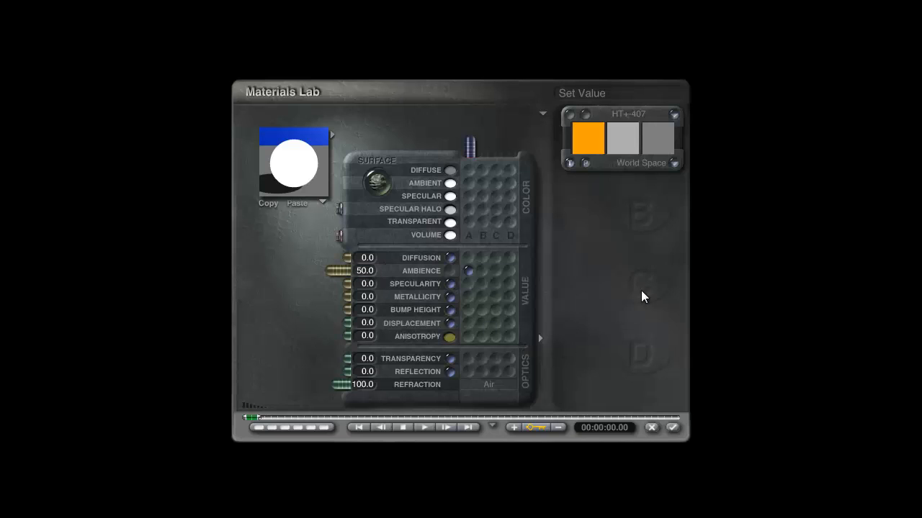
pyautogui.click(672, 428)
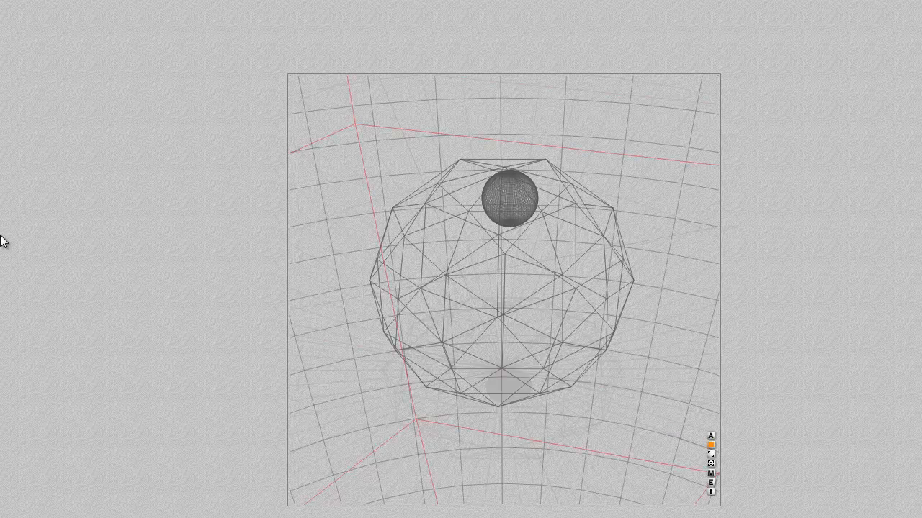
# Step: Test render the scene, set the Ambience of the radial light's gel material to 15, apply it and run another test render
pyautogui.hotkey('ctrl', 'r')
pyautogui.press('Escape')
pyautogui.click(712, 473)
pyautogui.click(366, 272)
pyautogui.write('15')
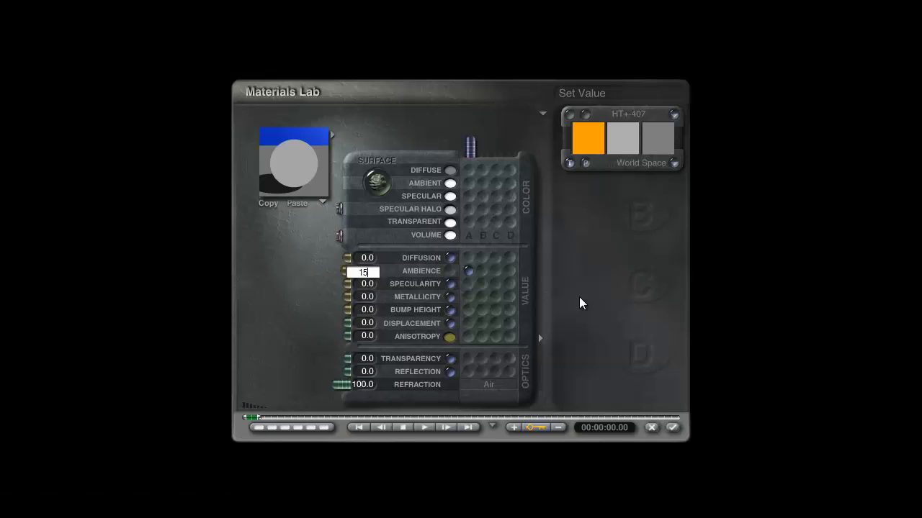
pyautogui.press('Return')
pyautogui.click(671, 428)
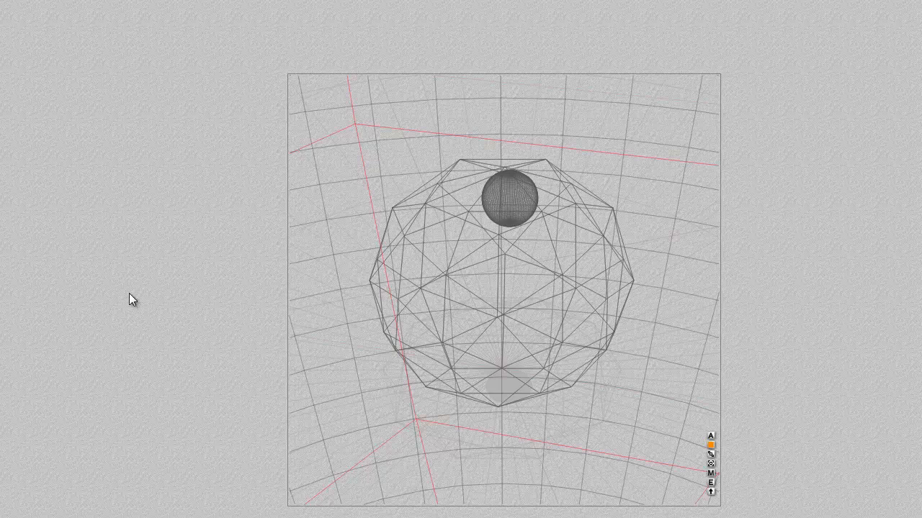
pyautogui.hotkey('ctrl', 'r')
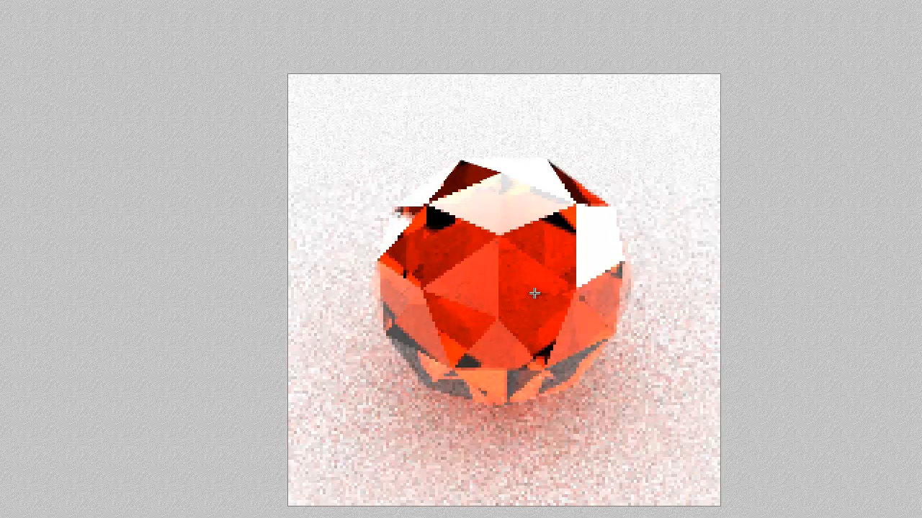
pyautogui.press('Escape')
# Step: Lower the Ambience value of the radial light's gel material further, apply it and render the scene
pyautogui.click(711, 474)
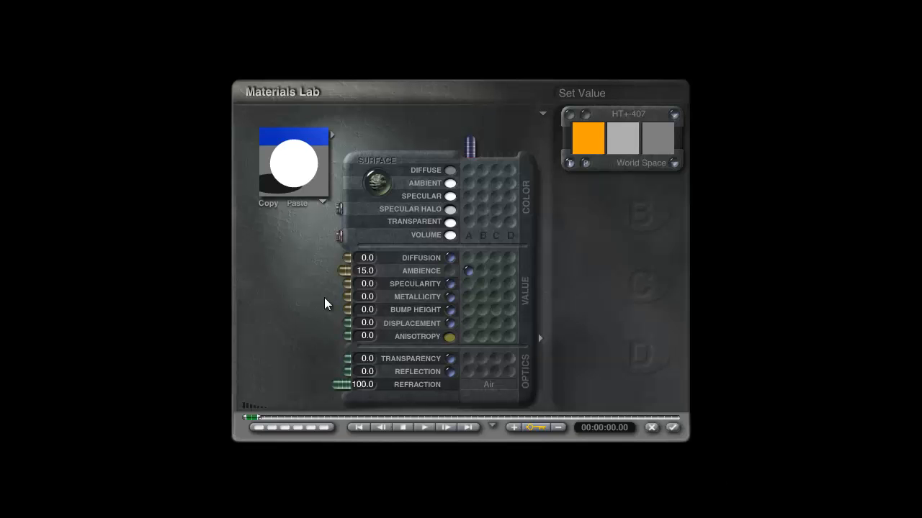
pyautogui.click(363, 276)
pyautogui.press('Return')
pyautogui.click(671, 427)
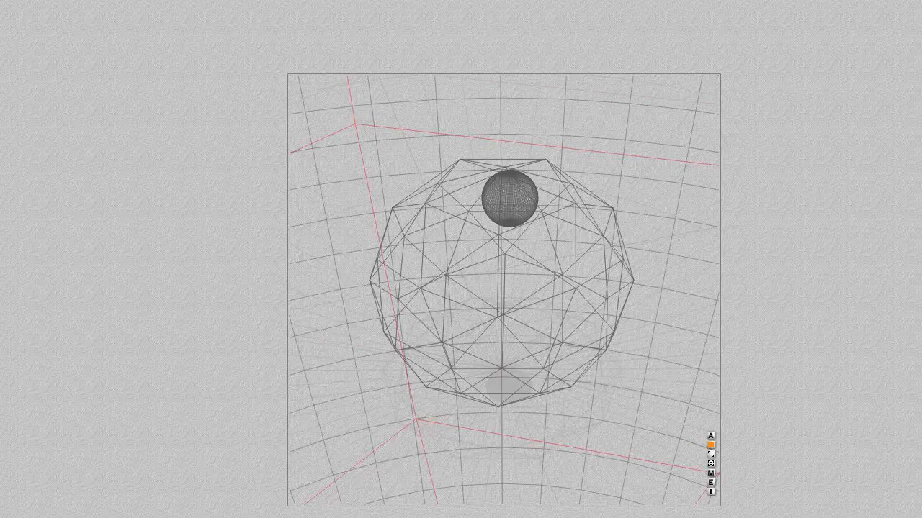
pyautogui.hotkey('ctrl', 'r')
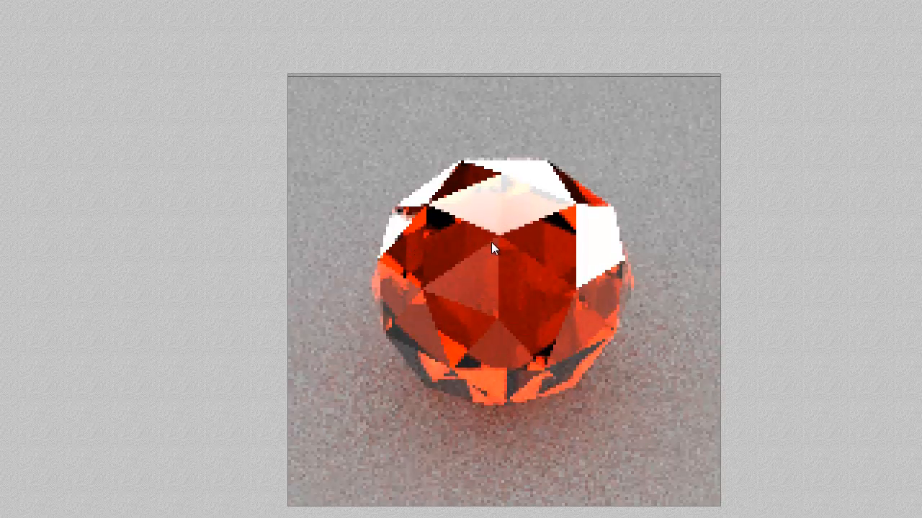
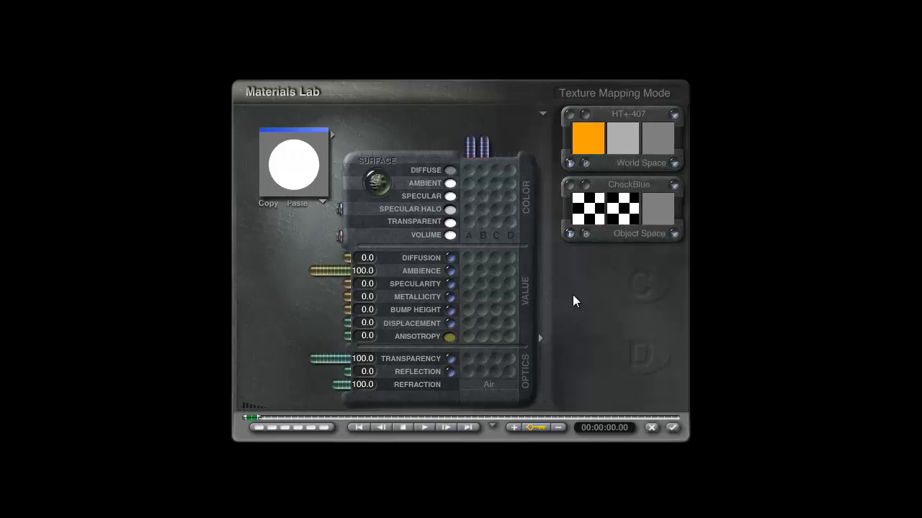
# Step: Apply the checkered sphere's material, return to the main camera view and test render the scene
pyautogui.click(673, 429)
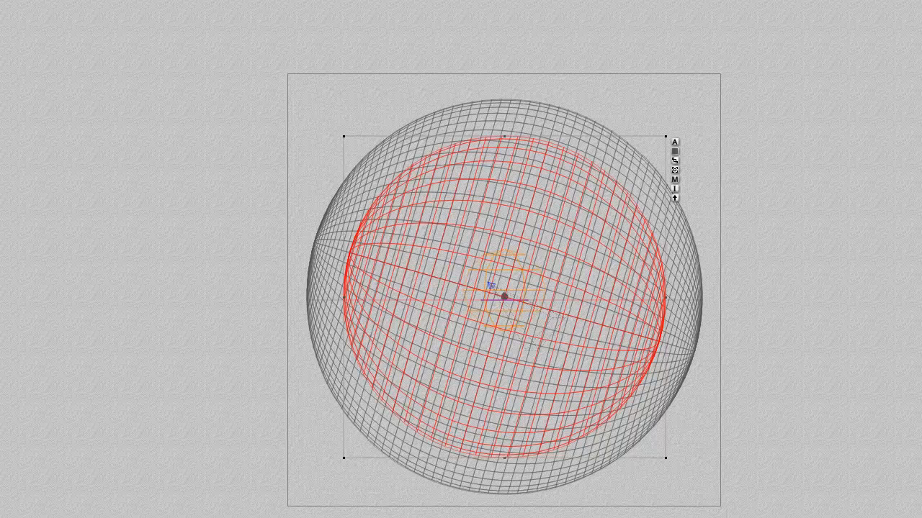
pyautogui.press('1')
pyautogui.hotkey('ctrl', 'r')
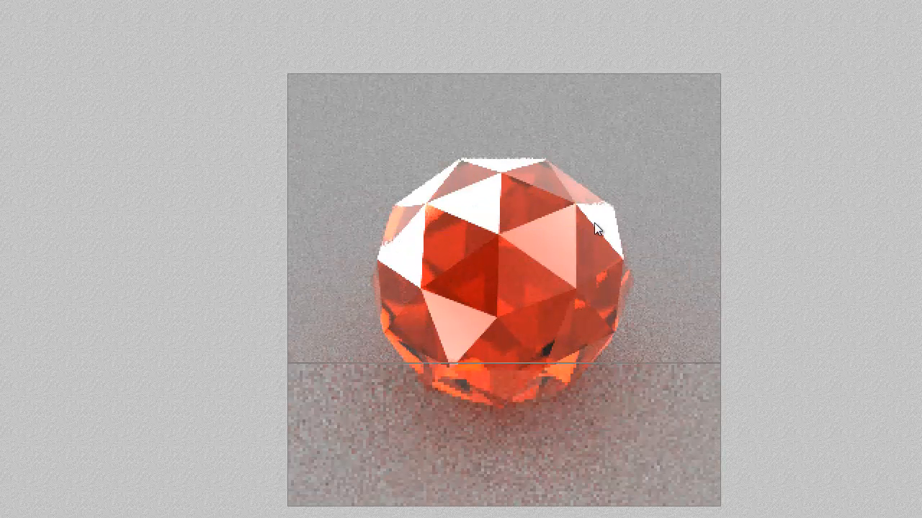
pyautogui.click(512, 295)
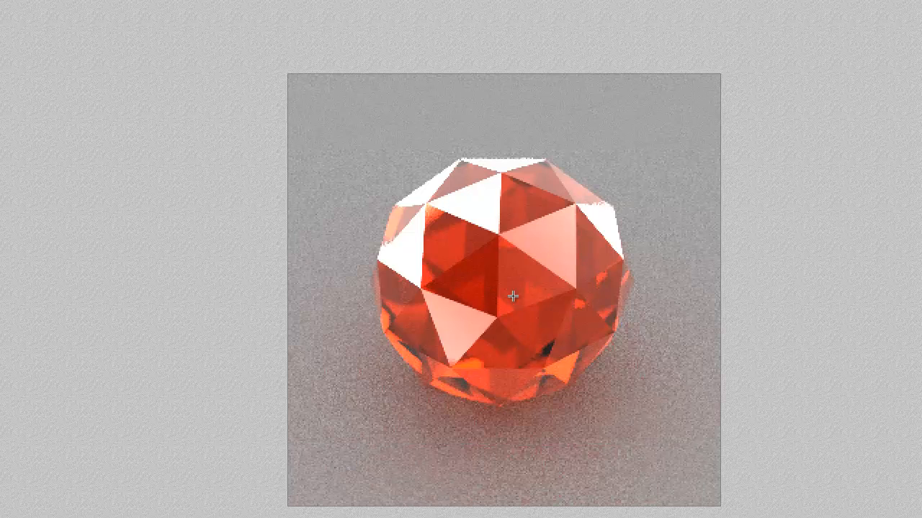
pyautogui.press('Escape')
# Step: Select the Bucky! ball and, in its material, set Metallicity to 100 and the Diffuse color to black
pyautogui.keyDown('ctrl'); pyautogui.click(546, 270); pyautogui.keyUp('ctrl')
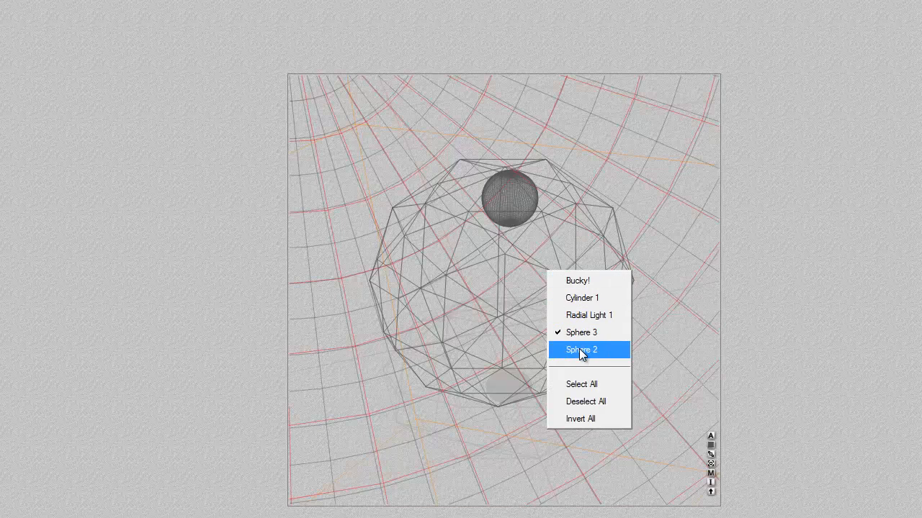
pyautogui.click(578, 281)
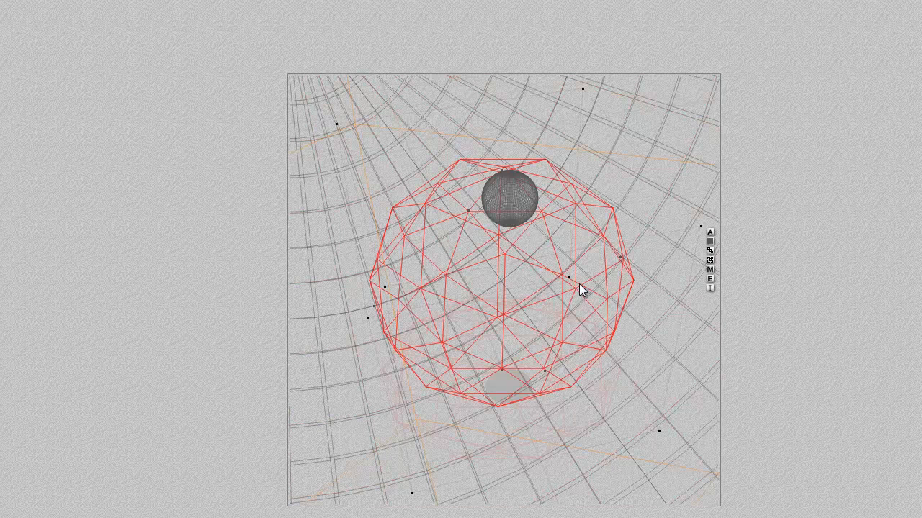
pyautogui.click(710, 270)
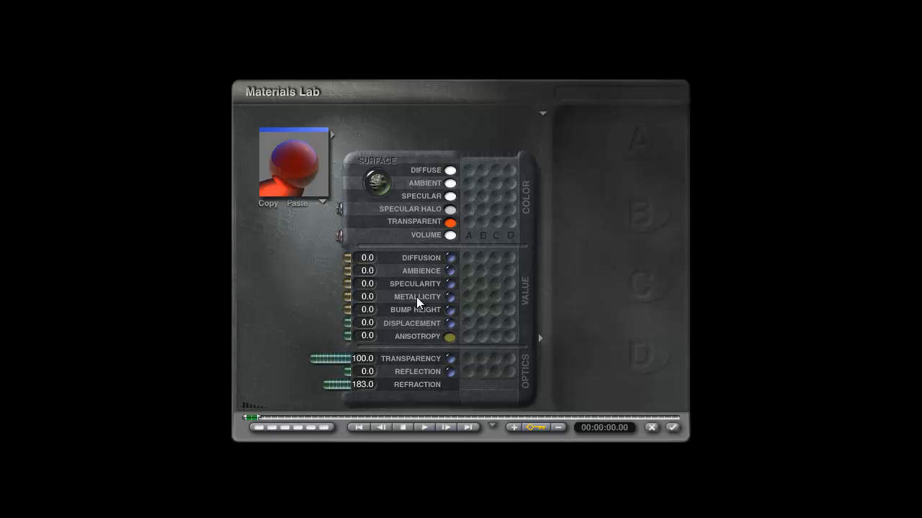
pyautogui.moveTo(362, 297); pyautogui.dragTo(236, 295)
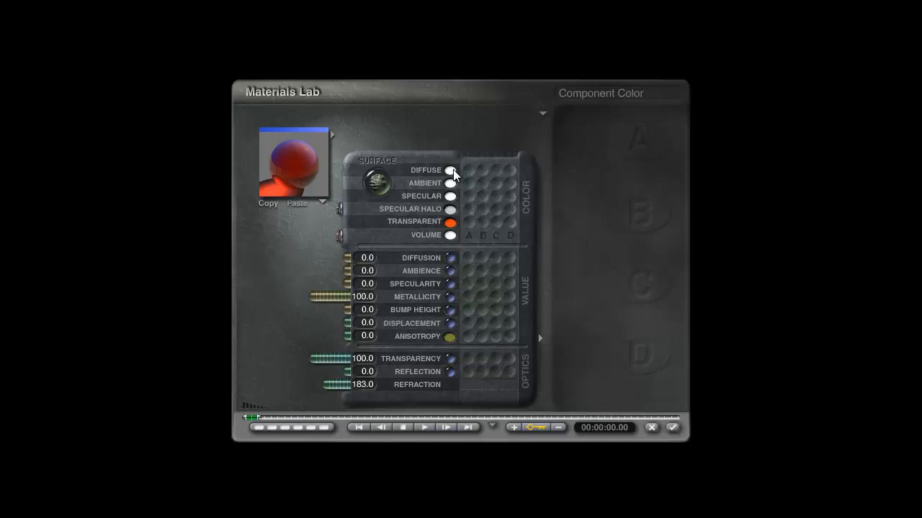
pyautogui.moveTo(451, 170); pyautogui.dragTo(551, 188)
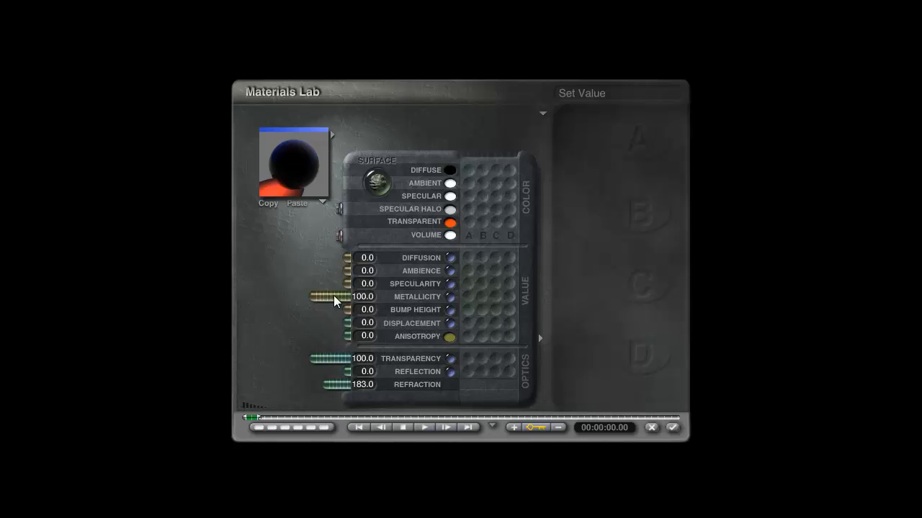
# Step: Drive the ball's Metallicity with a texture in channel A and set its value back to 100
pyautogui.click(469, 297)
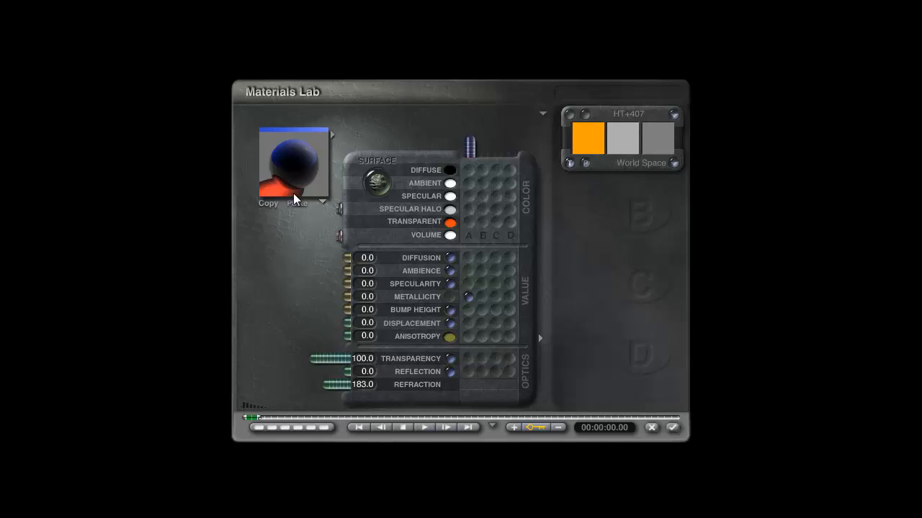
pyautogui.click(674, 163)
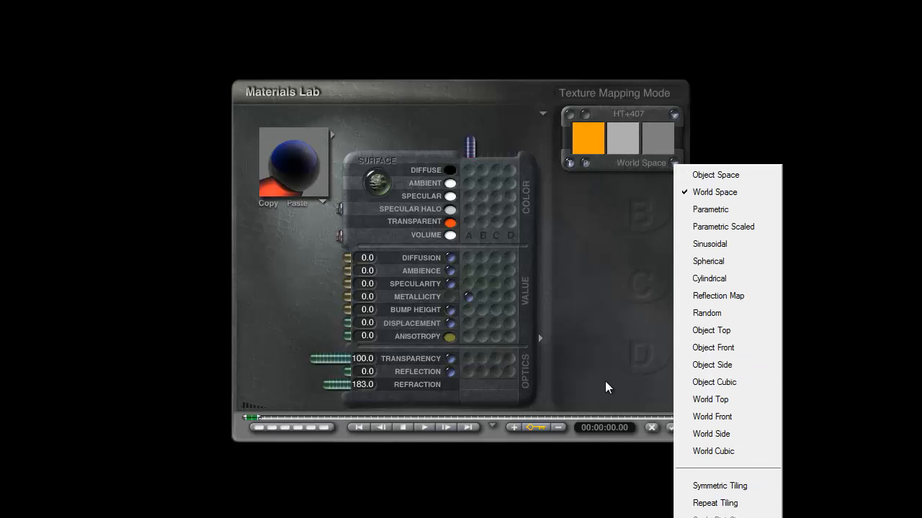
pyautogui.click(720, 486)
pyautogui.moveTo(318, 301); pyautogui.dragTo(281, 281)
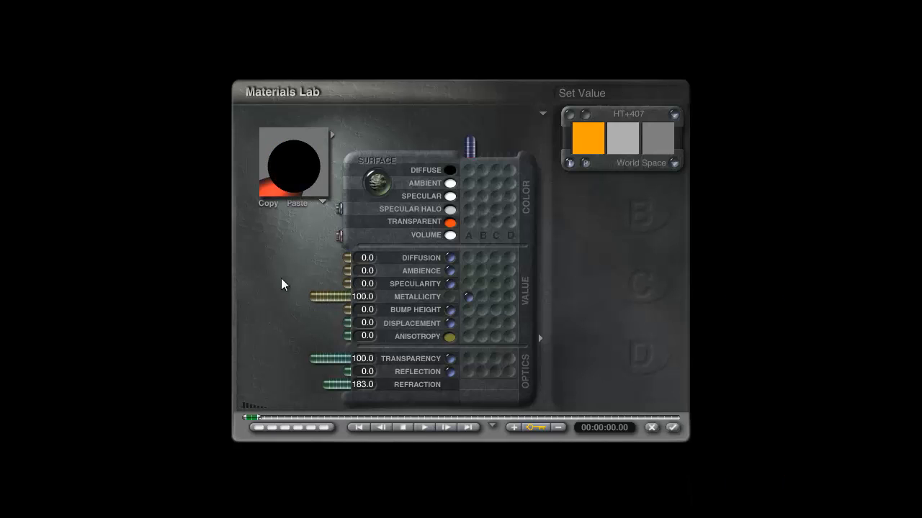
# Step: Change the ball material's Diffuse color to white by raising red, green and blue to maximum
pyautogui.click(450, 171)
pyautogui.moveTo(497, 260); pyautogui.dragTo(585, 260)
pyautogui.moveTo(529, 244); pyautogui.dragTo(591, 244)
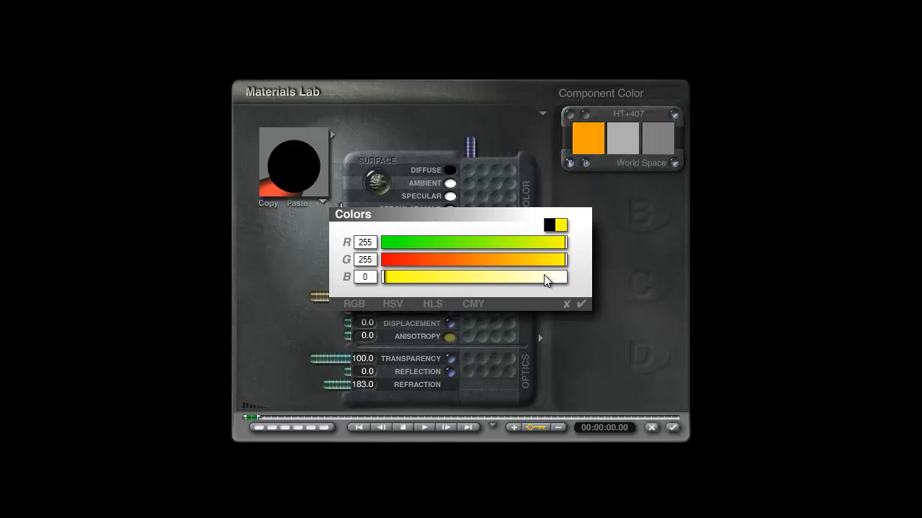
pyautogui.moveTo(545, 275); pyautogui.dragTo(587, 278)
pyautogui.click(585, 302)
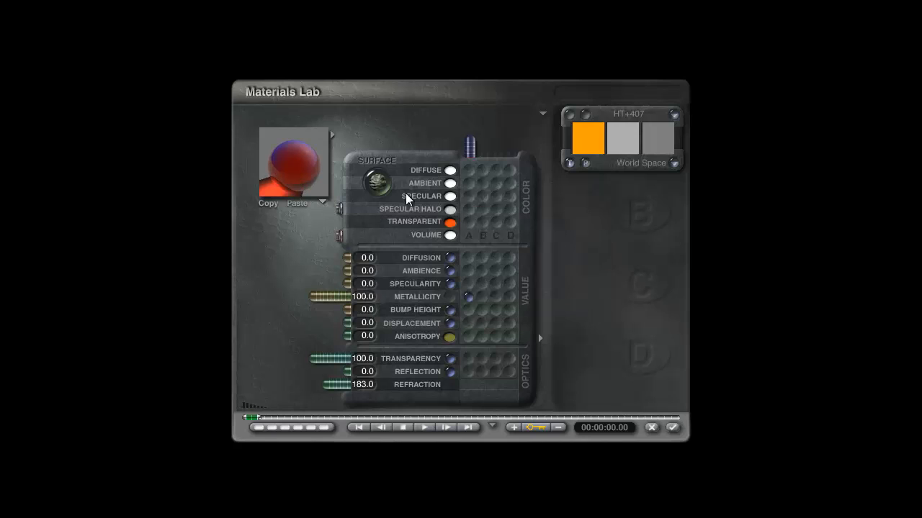
# Step: Switch the Diffuse color to HLS values and set its lightness to 231
pyautogui.click(458, 178)
pyautogui.click(432, 304)
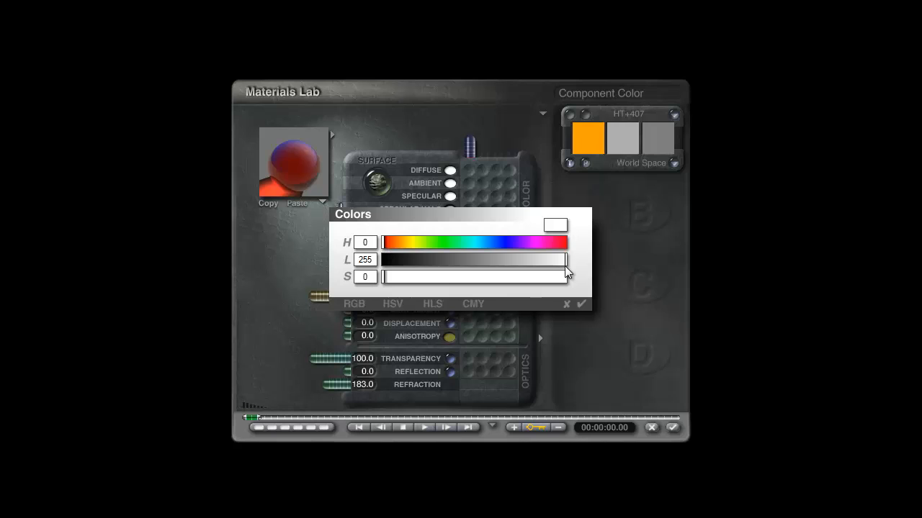
pyautogui.moveTo(564, 260); pyautogui.dragTo(550, 260)
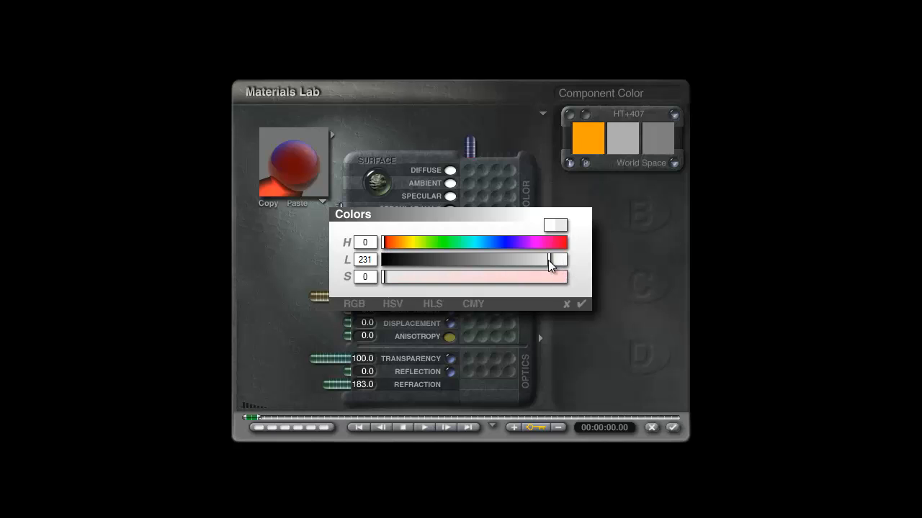
pyautogui.click(585, 303)
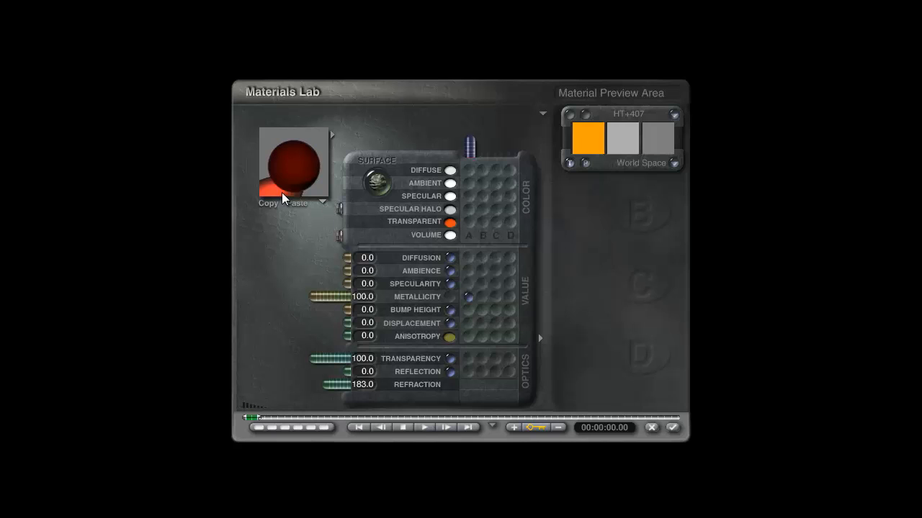
# Step: Fine-tune the lightness of the ball's Diffuse color to 248
pyautogui.click(450, 173)
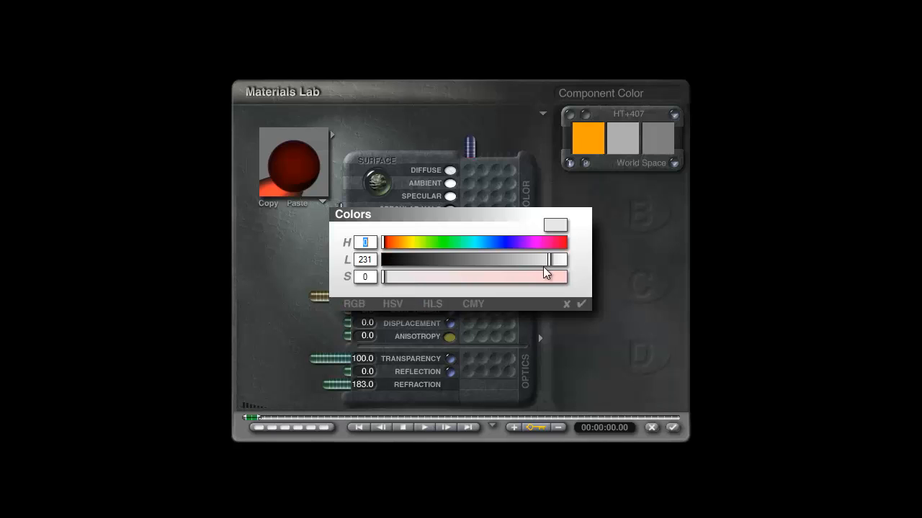
pyautogui.moveTo(553, 261); pyautogui.dragTo(562, 261)
pyautogui.click(581, 303)
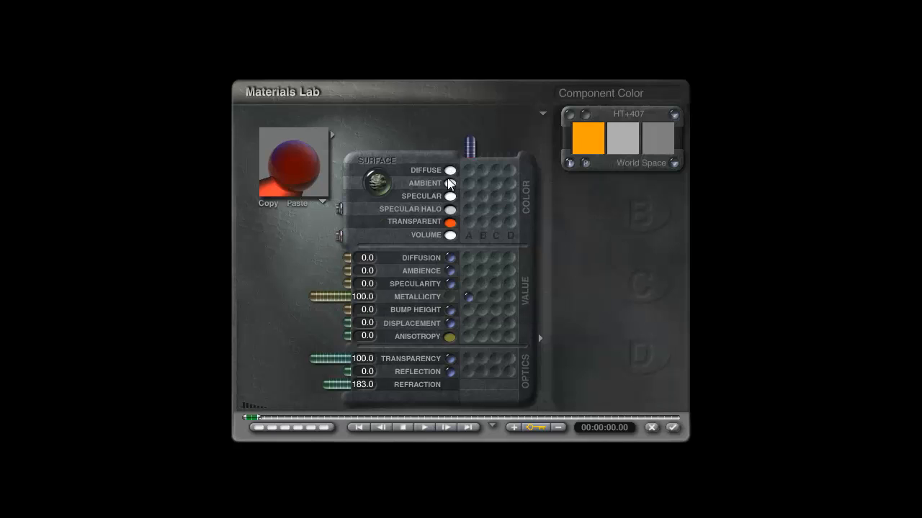
pyautogui.click(451, 171)
pyautogui.moveTo(561, 261); pyautogui.dragTo(563, 264)
pyautogui.click(581, 303)
pyautogui.click(450, 172)
pyautogui.click(581, 303)
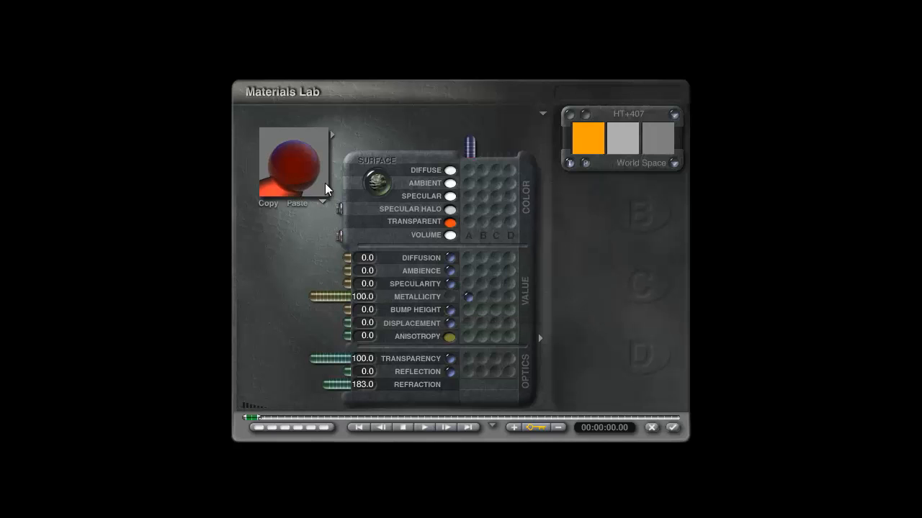
pyautogui.click(452, 171)
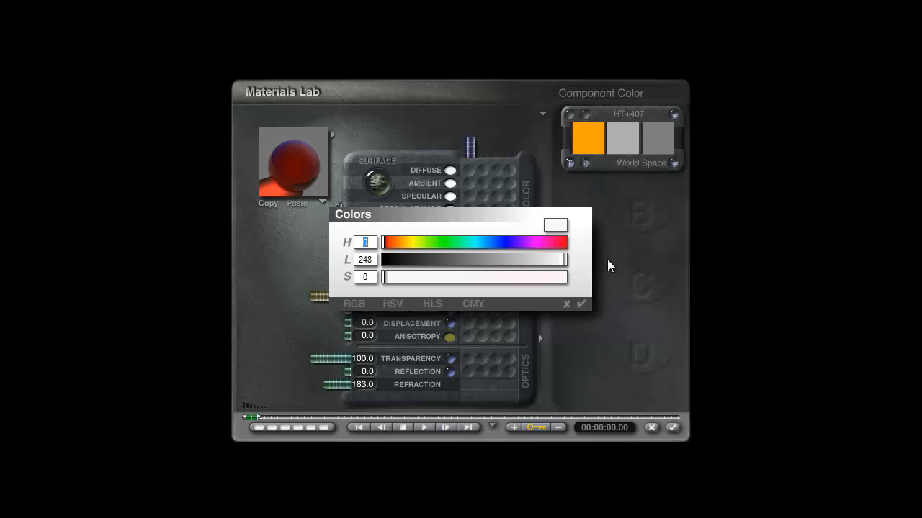
pyautogui.click(593, 296)
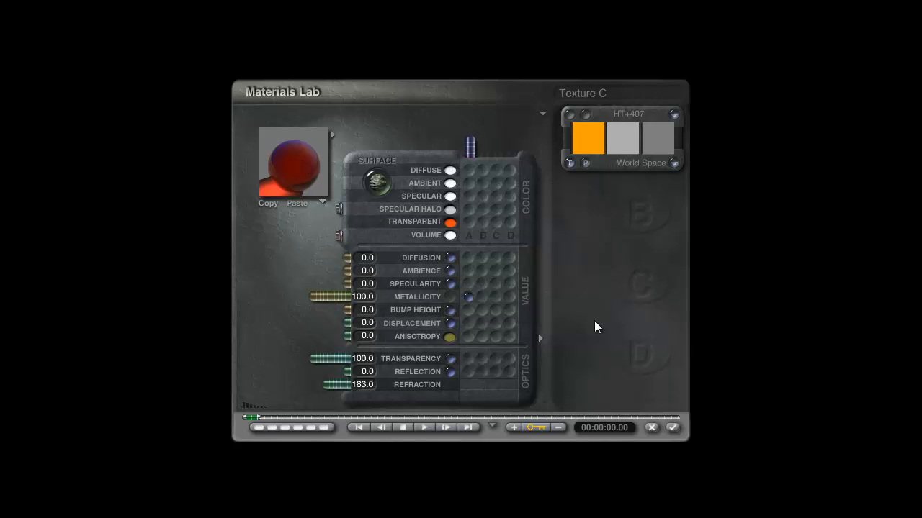
# Step: Apply the ball's edited material and test render the scene
pyautogui.click(671, 427)
pyautogui.hotkey('ctrl', 'r')
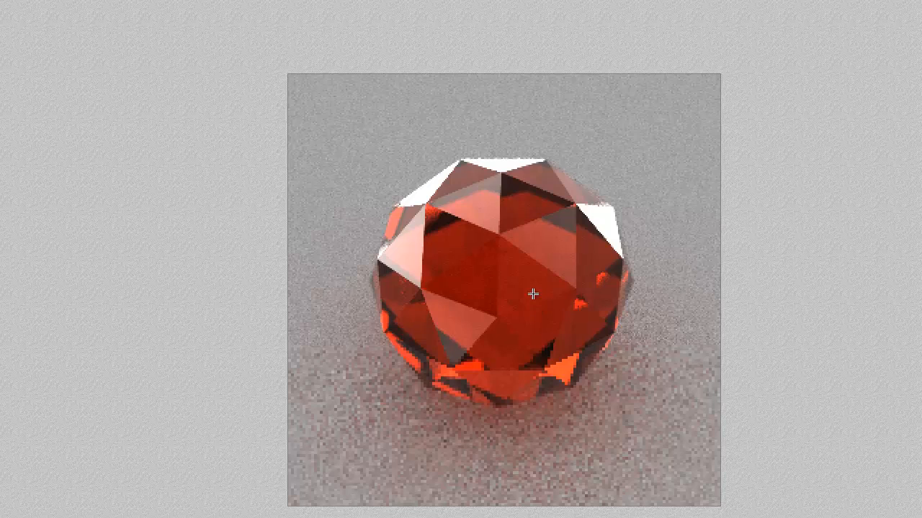
pyautogui.press('Escape')
# Step: Set the lightness of the ball's Diffuse color to 251, apply the material and run a test render
pyautogui.click(709, 269)
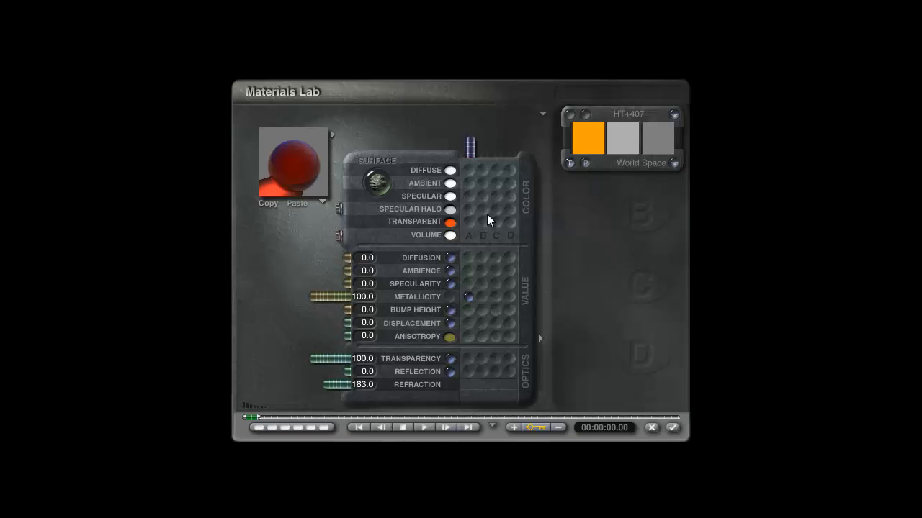
pyautogui.click(453, 170)
pyautogui.moveTo(560, 261); pyautogui.dragTo(561, 261)
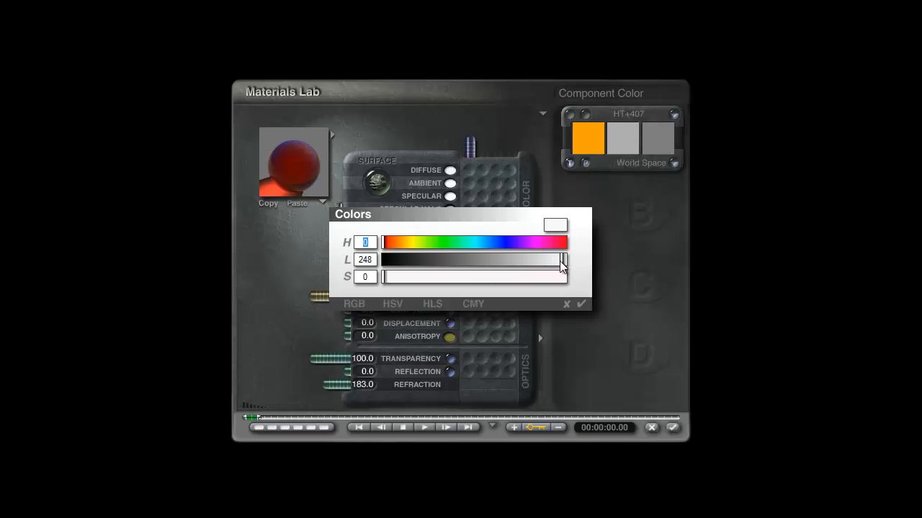
pyautogui.click(581, 305)
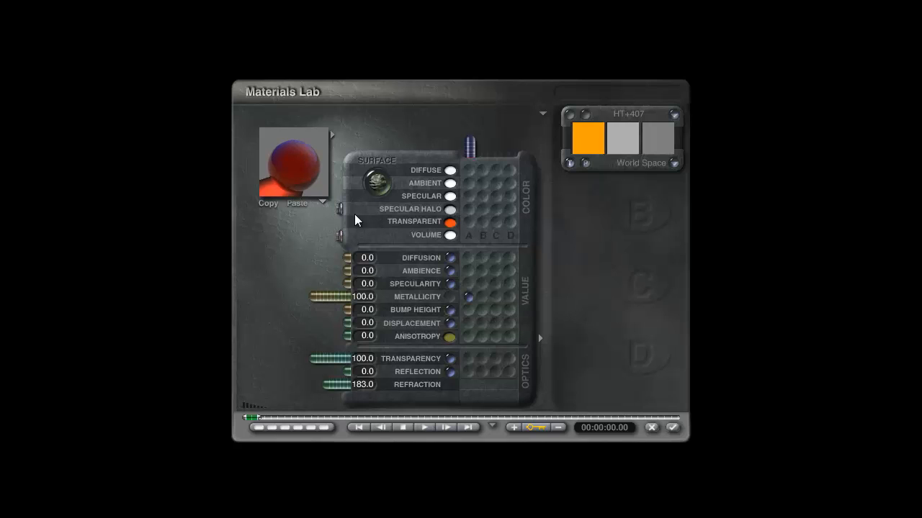
pyautogui.click(673, 428)
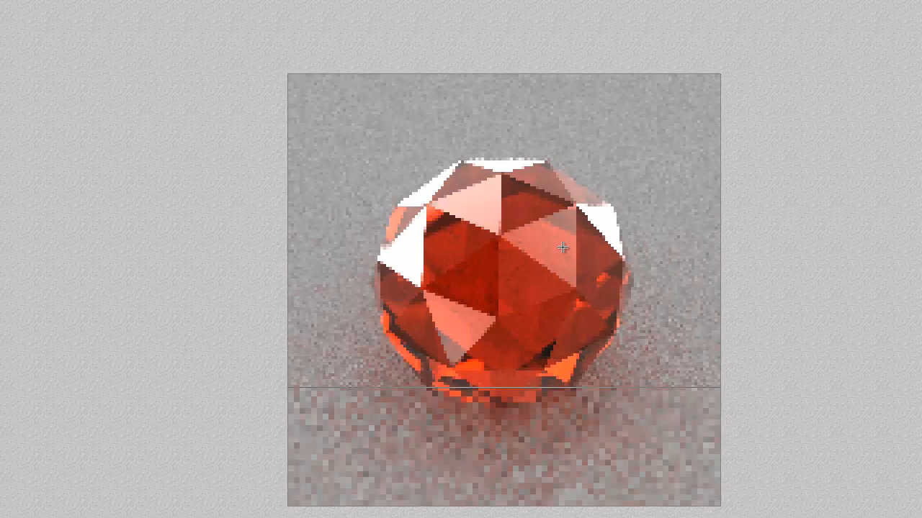
pyautogui.click(554, 246)
# Step: Set the lightness of the ball's Diffuse color to 249, apply the material and render the scene
pyautogui.click(710, 268)
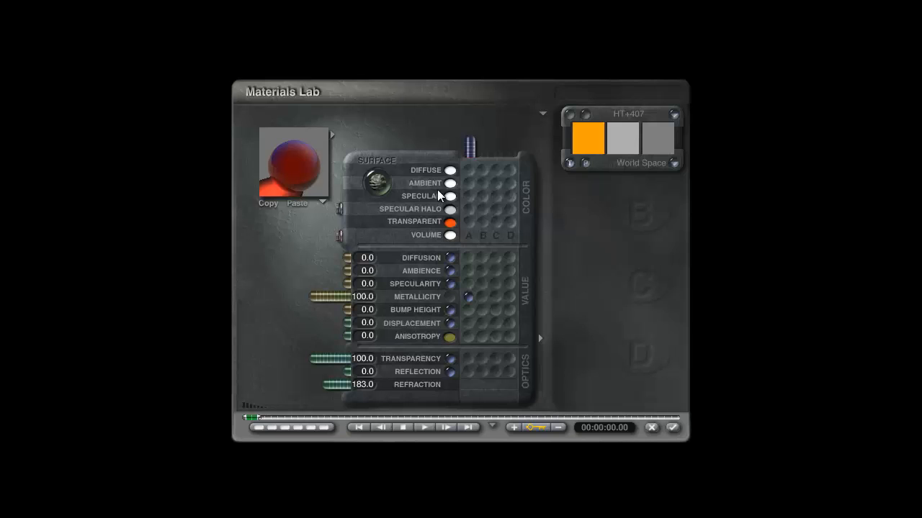
pyautogui.click(449, 171)
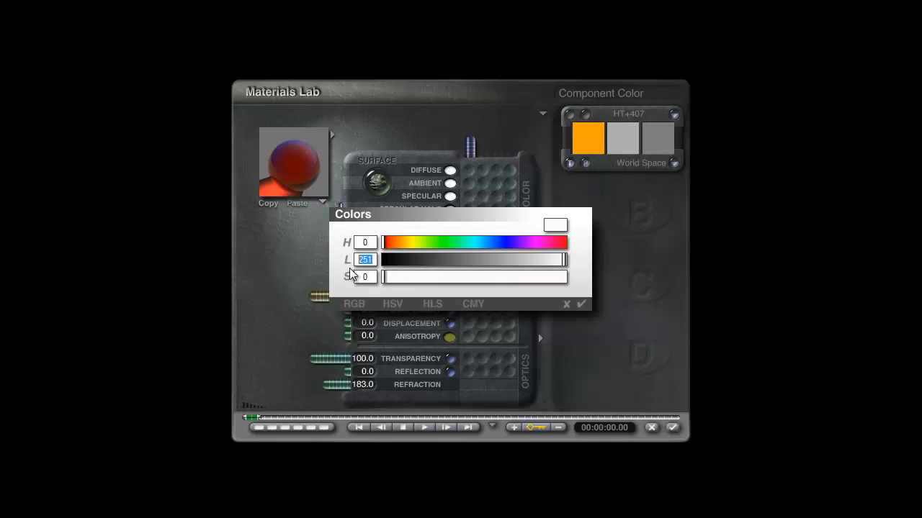
pyautogui.write('249')
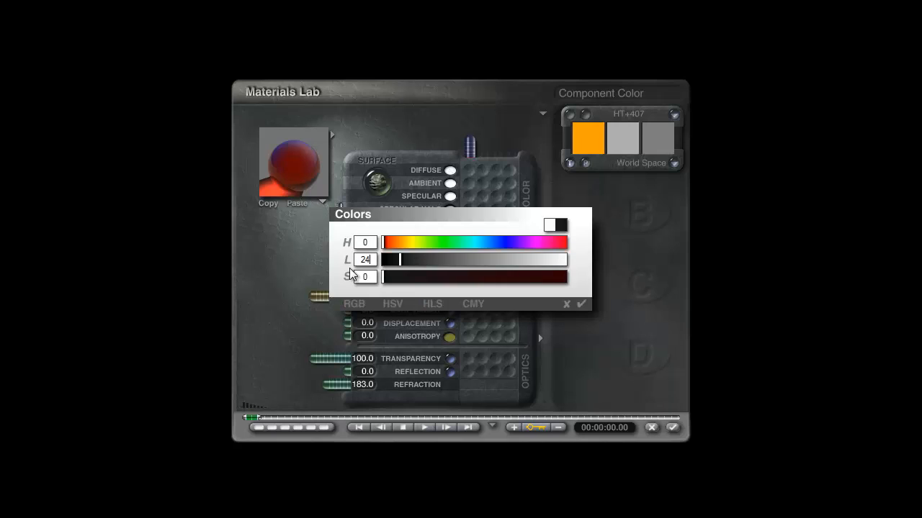
pyautogui.click(582, 303)
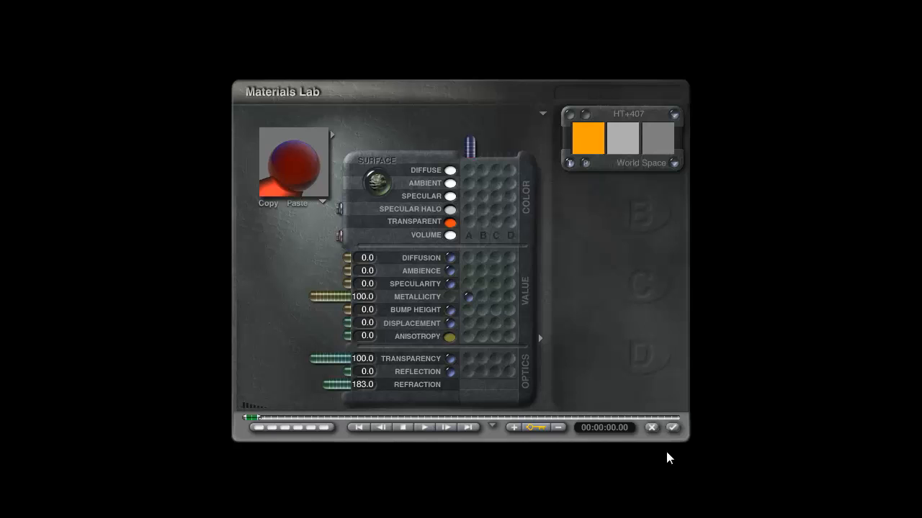
pyautogui.click(673, 427)
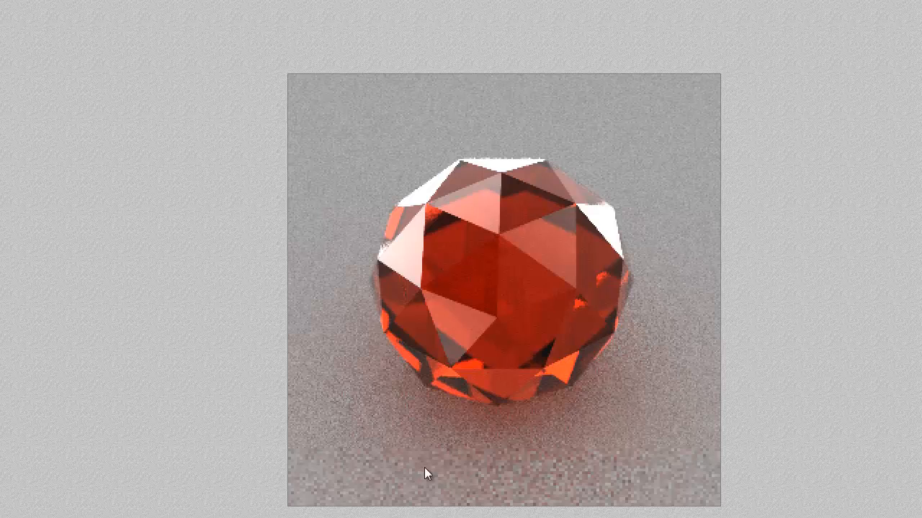
pyautogui.click(412, 301)
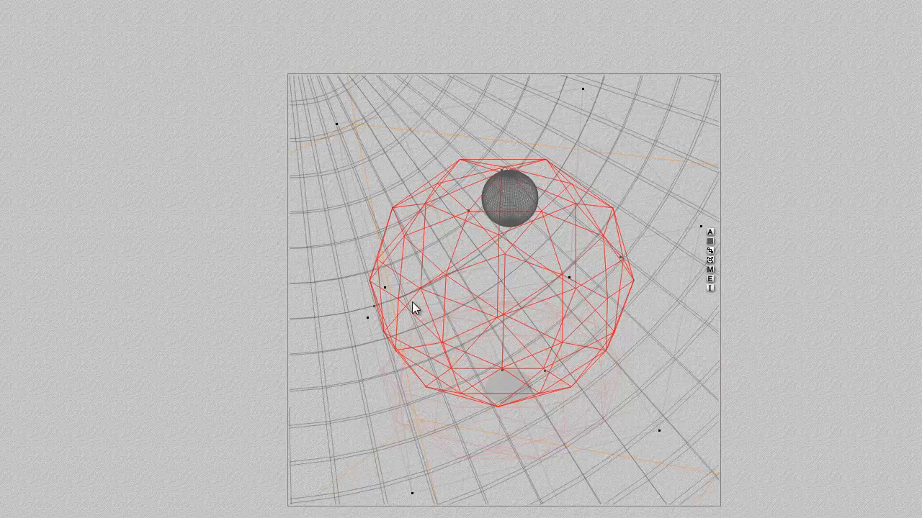
# Step: Set the Ambience of Radial Light 1's procedural gel to 15, apply the light settings and render the scene
pyautogui.rightClick(616, 152)
pyautogui.click(643, 178)
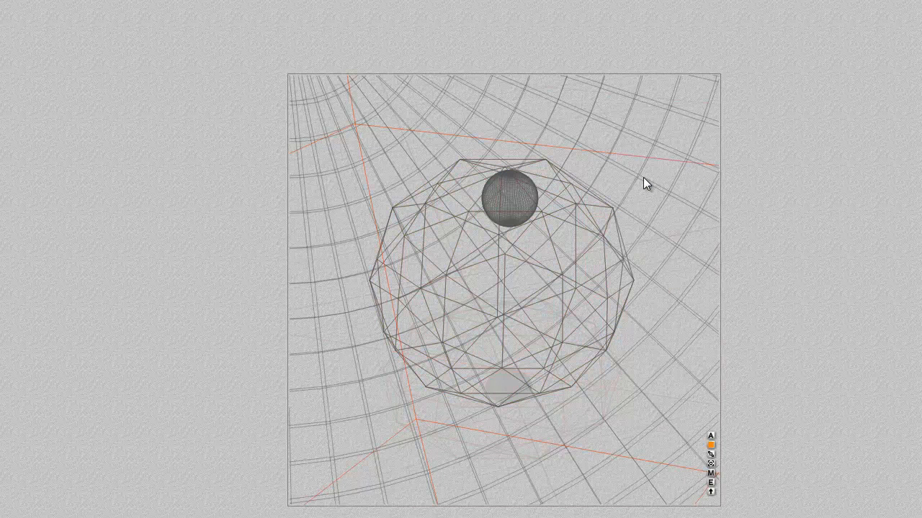
pyautogui.click(711, 483)
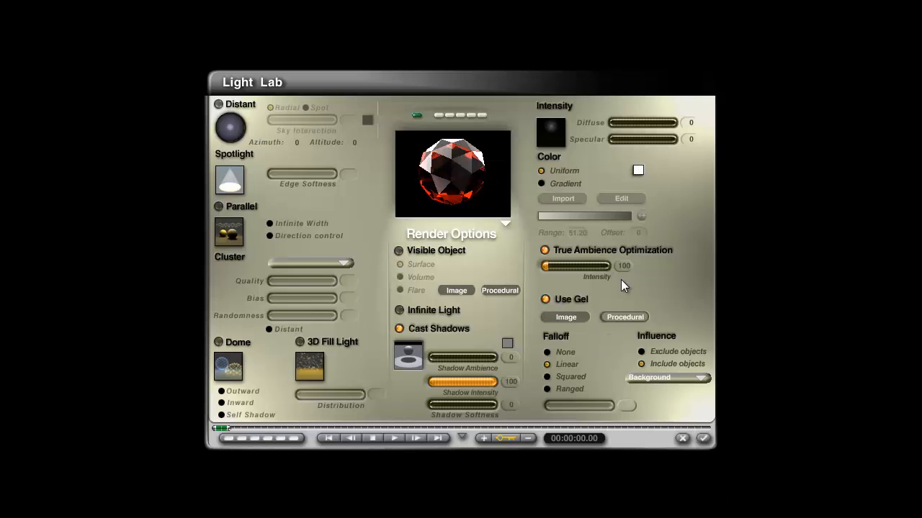
pyautogui.click(638, 316)
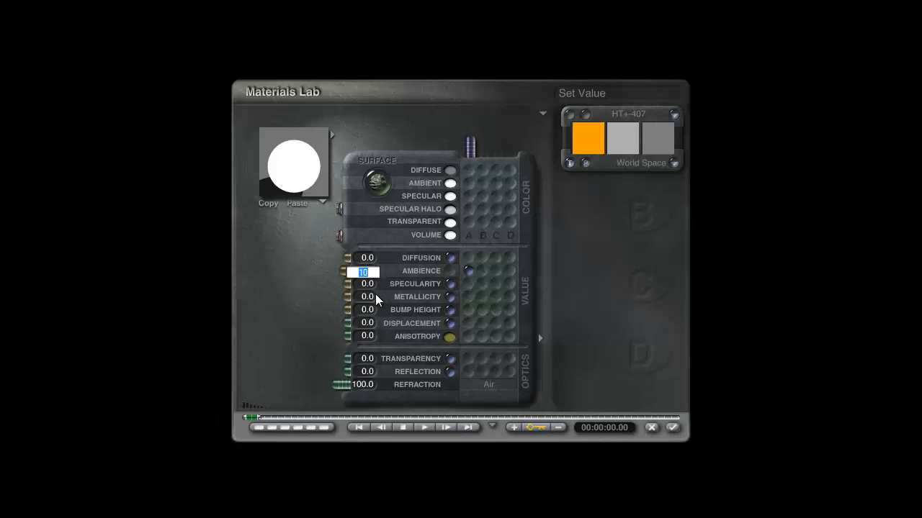
pyautogui.press('Return')
pyautogui.click(671, 429)
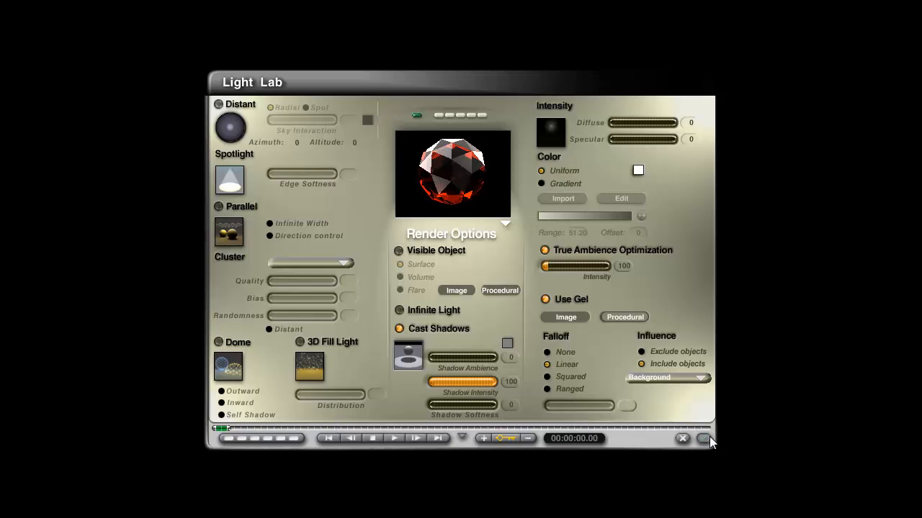
pyautogui.click(708, 438)
pyautogui.click(155, 248)
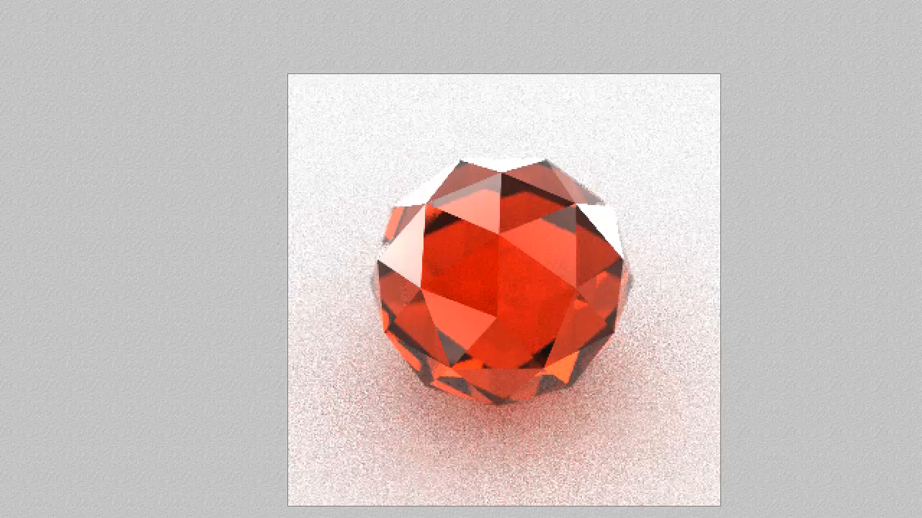
# Step: Duplicate the crystal ball in the top view and place the copies behind the original for a three-ball composition
pyautogui.press('2')
pyautogui.moveTo(509, 298); pyautogui.dragTo(535, 358)
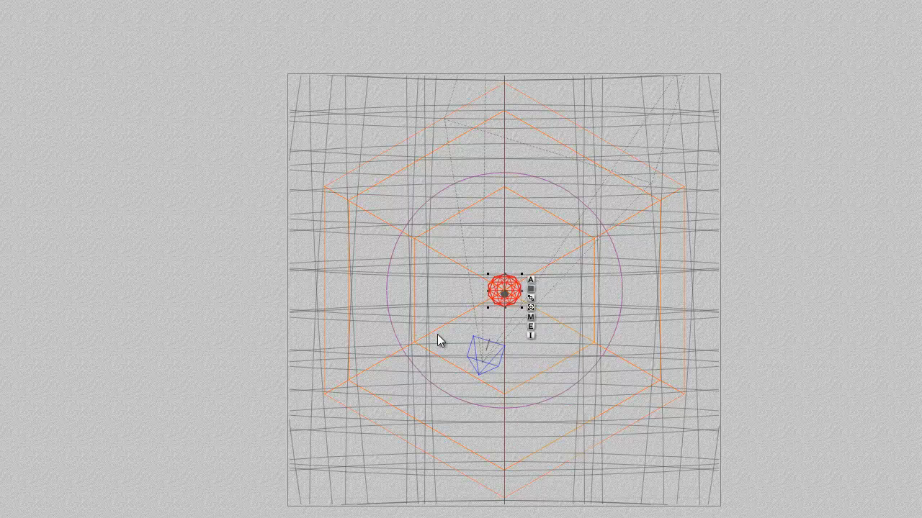
pyautogui.moveTo(506, 298); pyautogui.dragTo(493, 321)
pyautogui.hotkey('ctrl', 'd')
pyautogui.press('1')
# Step: Set the depth-of-field focus to the small sphere above the front ball and test render the scene
pyautogui.rightClick(475, 250)
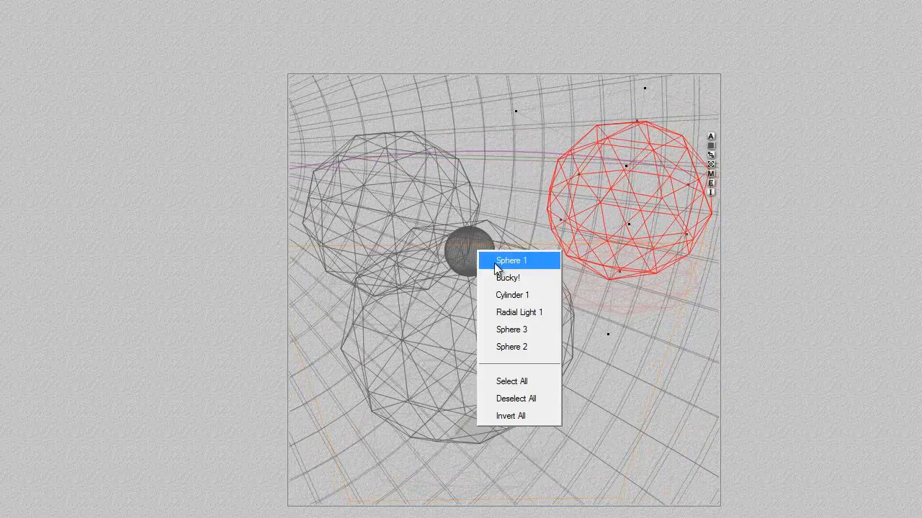
pyautogui.click(507, 279)
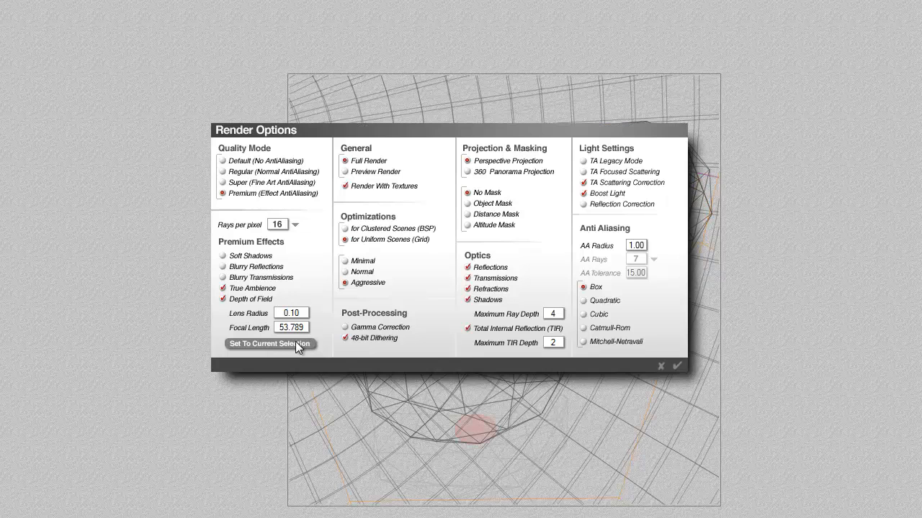
pyautogui.click(676, 367)
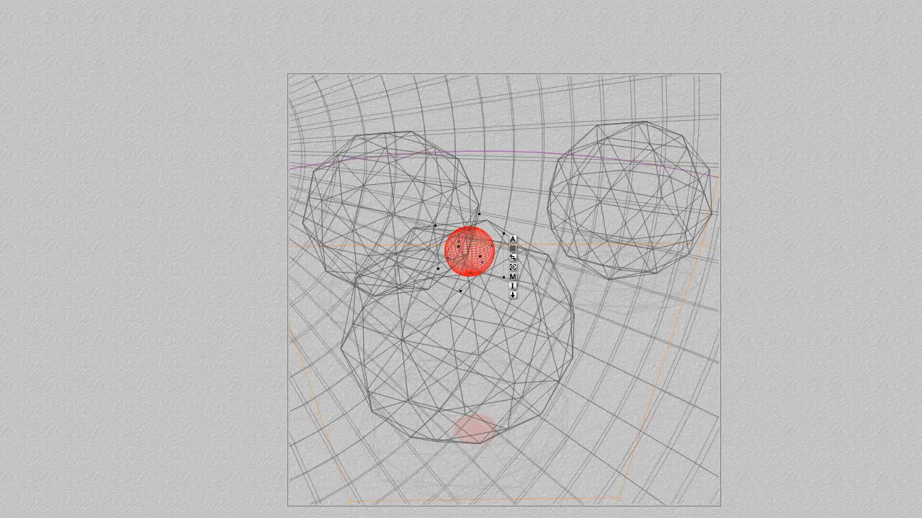
pyautogui.click(90, 276)
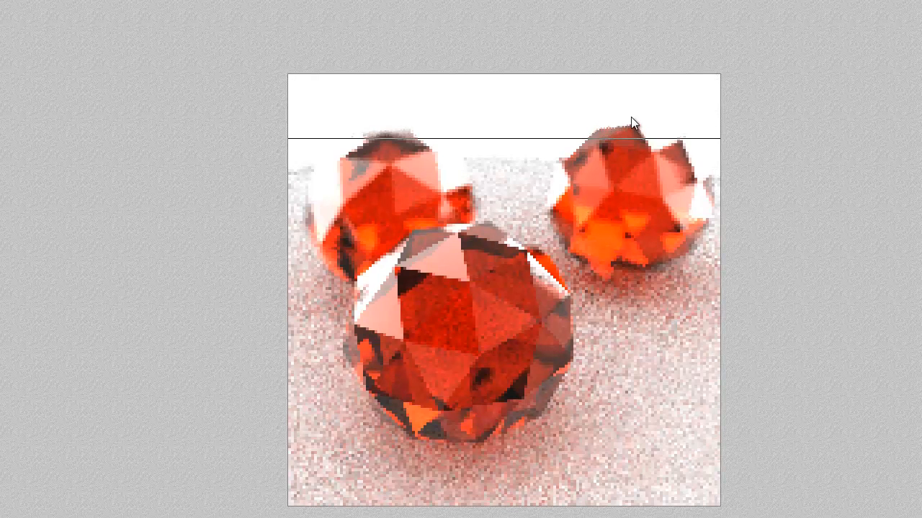
pyautogui.press('Escape')
# Step: Set the Diffuse color of Cylinder 1's material to white and apply the material
pyautogui.rightClick(632, 378)
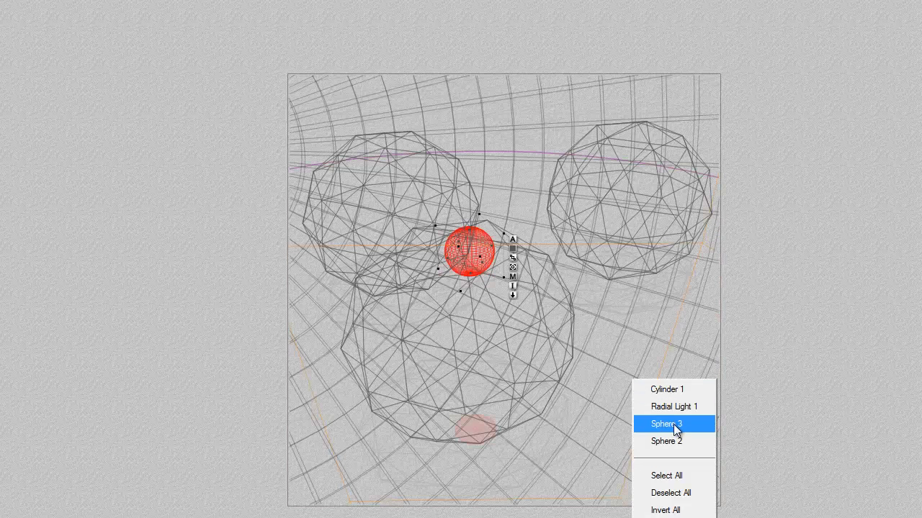
pyautogui.click(675, 392)
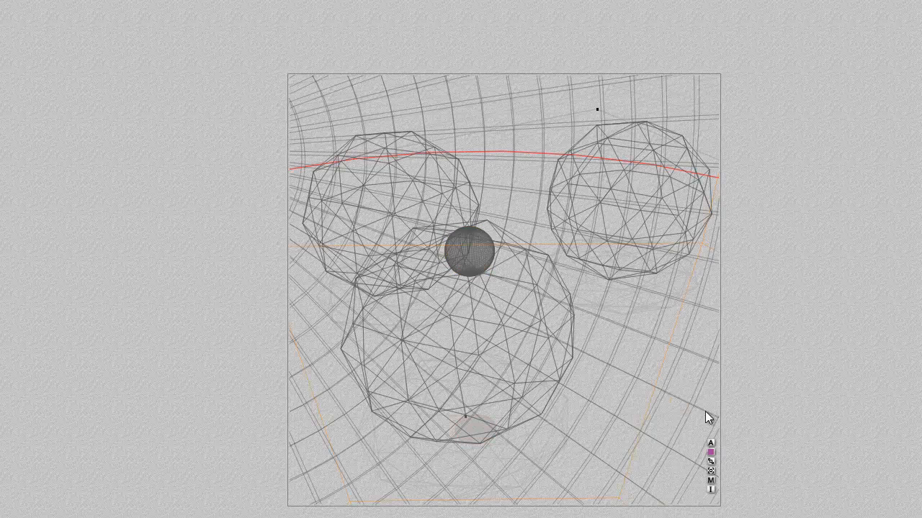
pyautogui.click(711, 481)
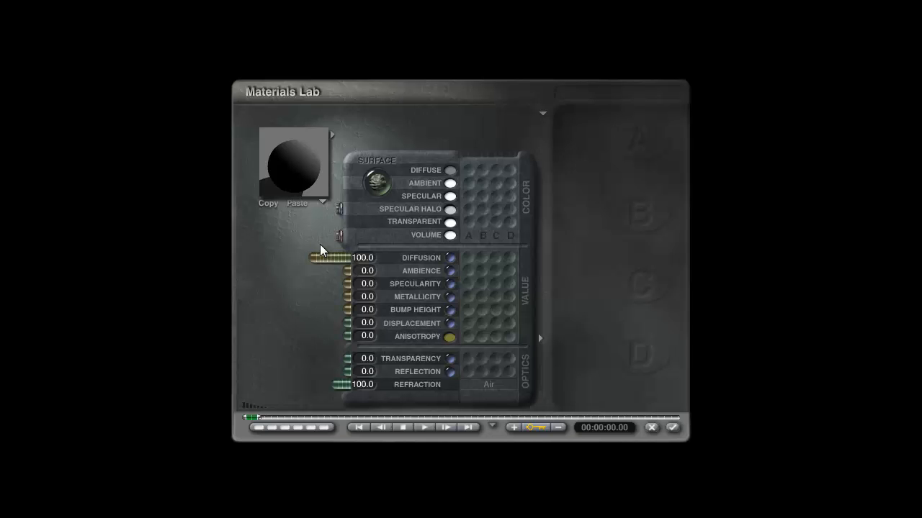
pyautogui.keyDown('ctrl'); pyautogui.keyDown('alt'); pyautogui.click(450, 170); pyautogui.keyUp('alt'); pyautogui.keyUp('ctrl')
pyautogui.moveTo(474, 259); pyautogui.dragTo(636, 278)
pyautogui.click(581, 303)
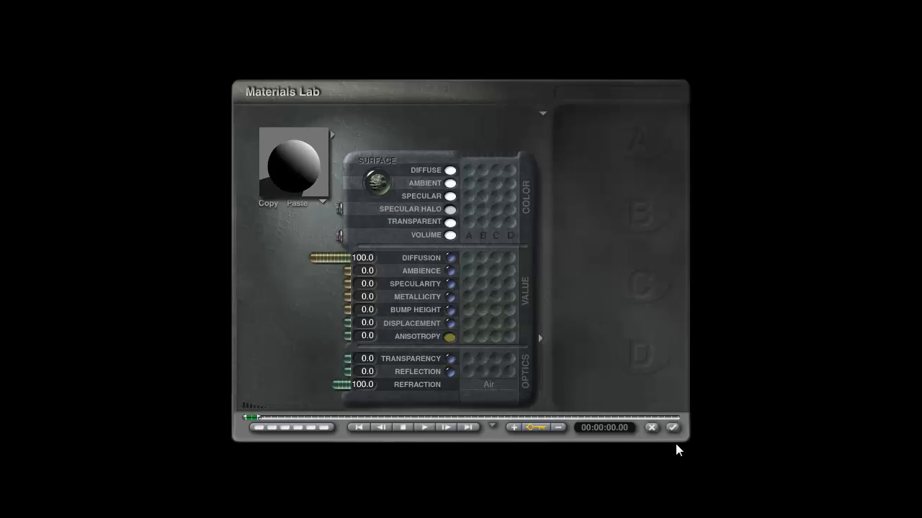
pyautogui.click(671, 427)
# Step: Set the Ambience of Radial Light 1's procedural gel to 10 and apply the light settings
pyautogui.rightClick(522, 190)
pyautogui.click(553, 215)
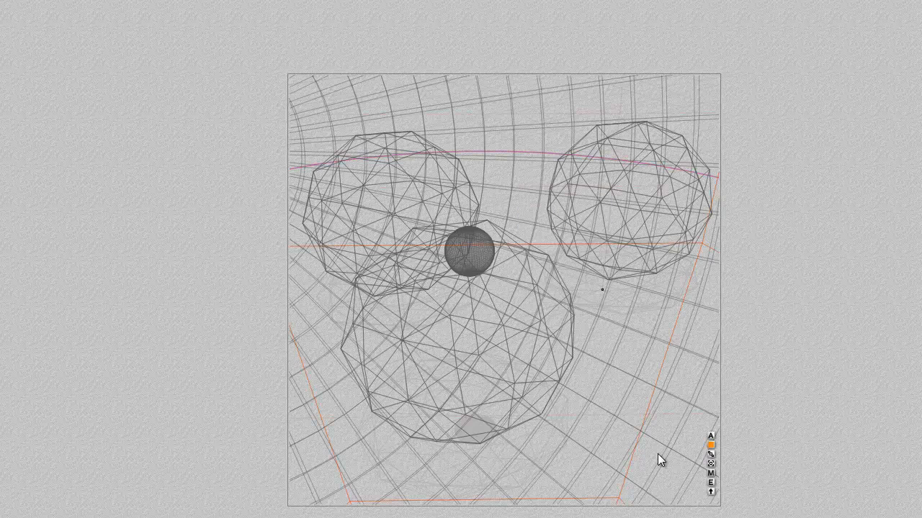
pyautogui.click(713, 484)
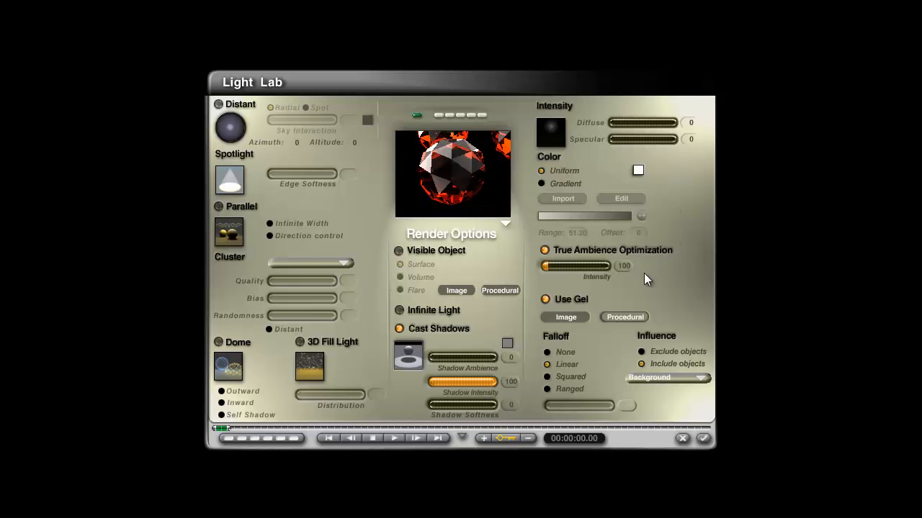
pyautogui.click(625, 316)
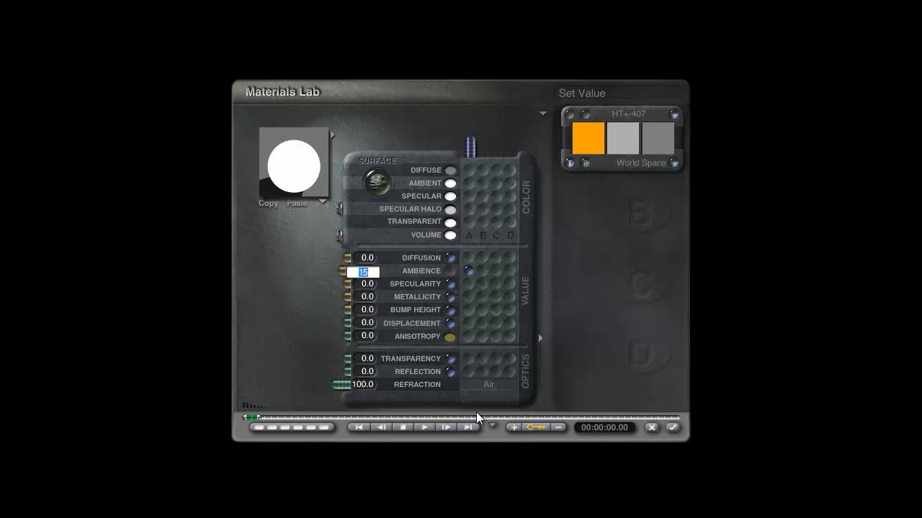
pyautogui.press('Return')
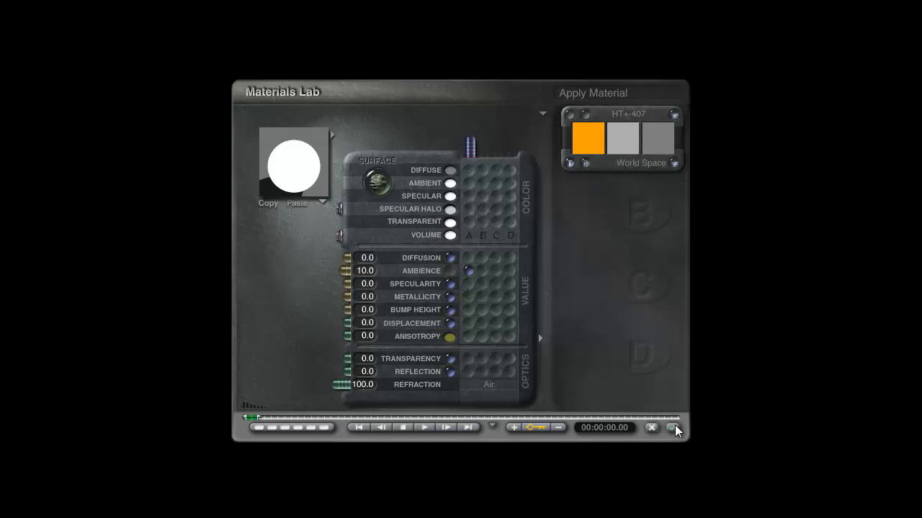
pyautogui.click(673, 427)
pyautogui.click(709, 438)
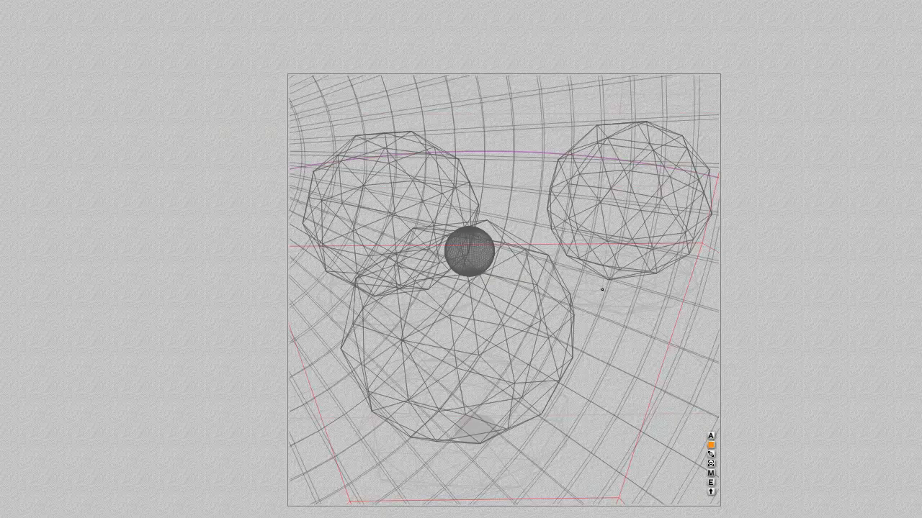
# Step: Check the red crystal reference photo in the browser, set the radial light gel's Ambience to 5 and test render in Bryce
pyautogui.click(0, 376)
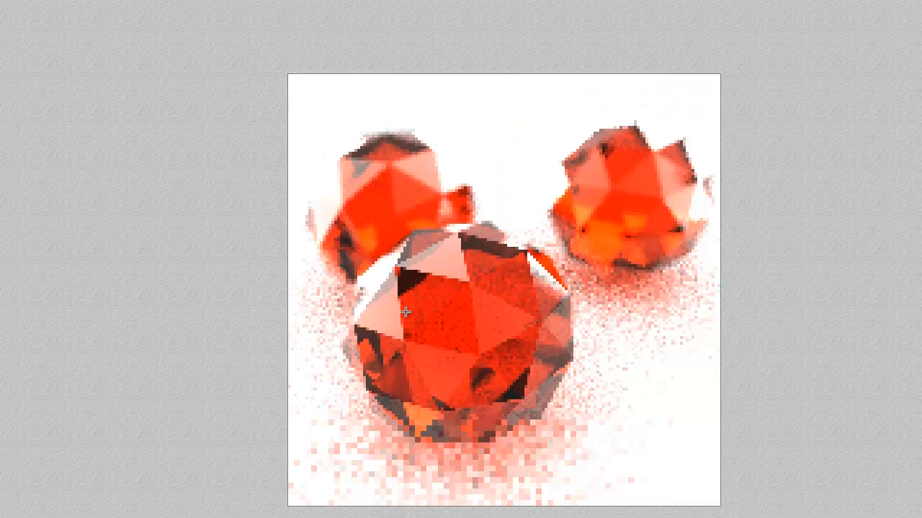
pyautogui.click(414, 260)
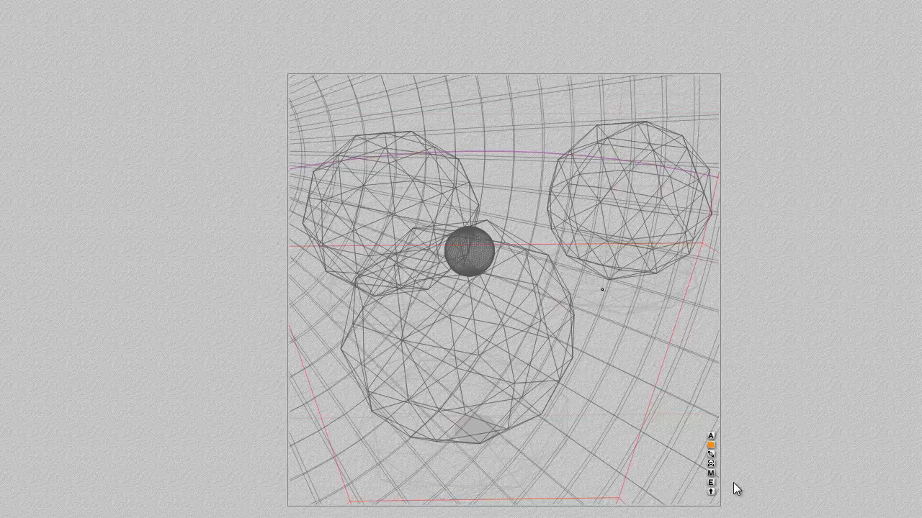
pyautogui.click(710, 473)
pyautogui.click(378, 275)
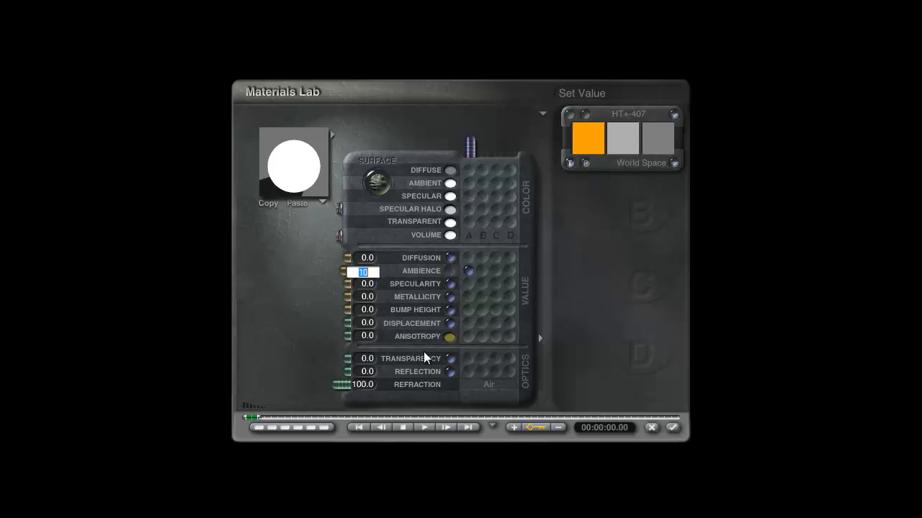
pyautogui.write('5')
pyautogui.press('Return')
pyautogui.click(673, 428)
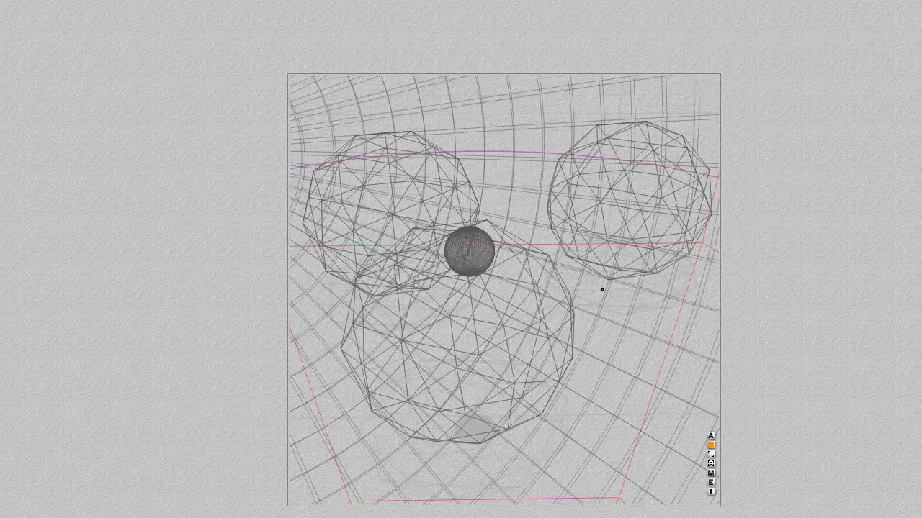
pyautogui.hotkey('ctrl', 'r')
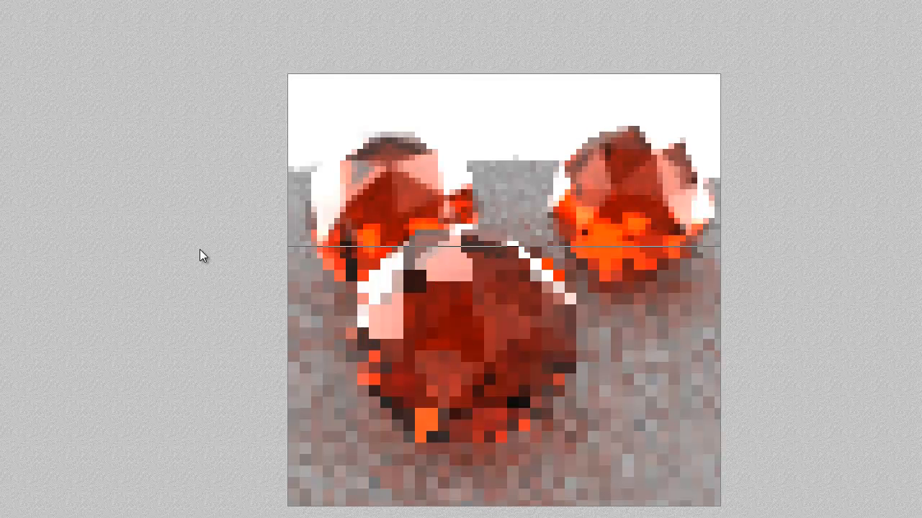
pyautogui.press('Escape')
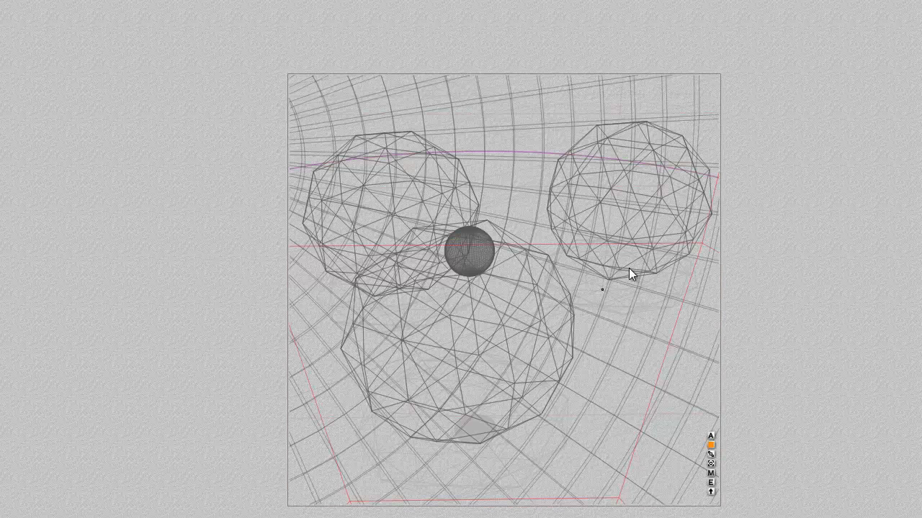
# Step: Set the Ambience of the radial light's gel to 8, apply the material and render the scene
pyautogui.click(711, 474)
pyautogui.click(367, 271)
pyautogui.write('8')
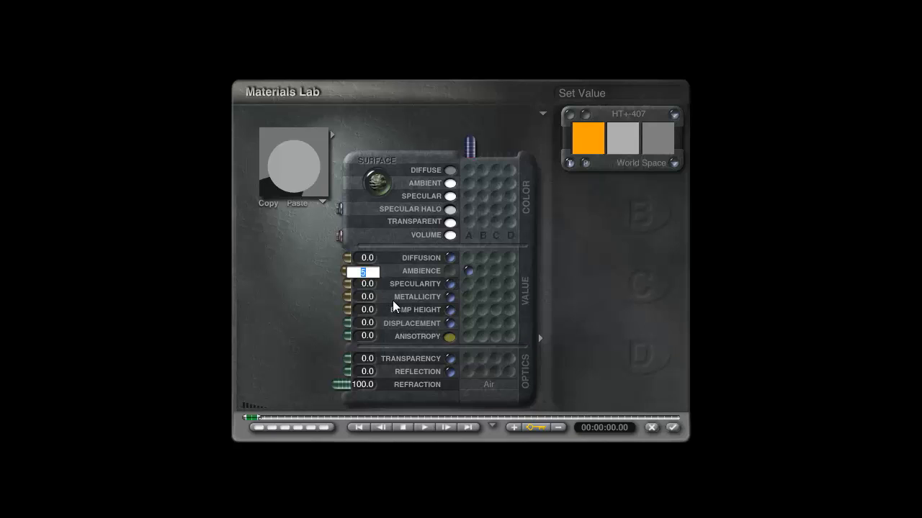
pyautogui.press('Return')
pyautogui.click(672, 427)
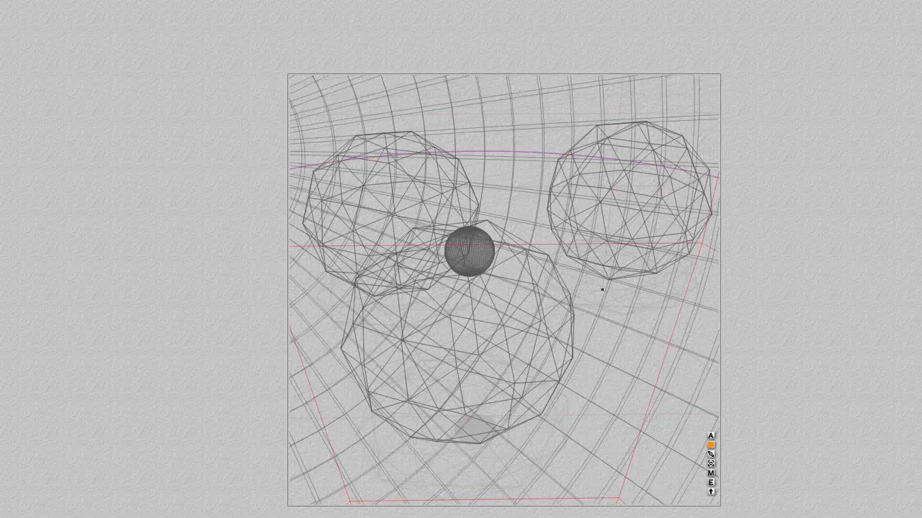
pyautogui.hotkey('ctrl', 'r')
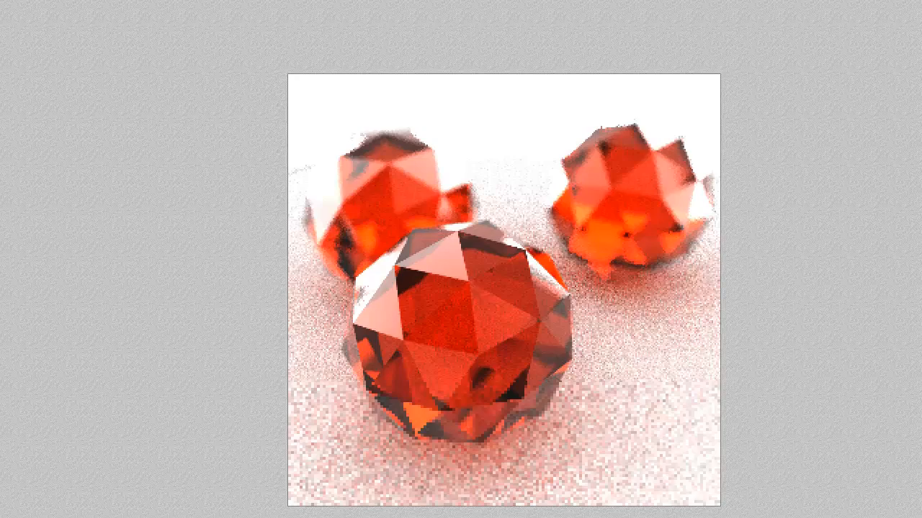
pyautogui.press('Escape')
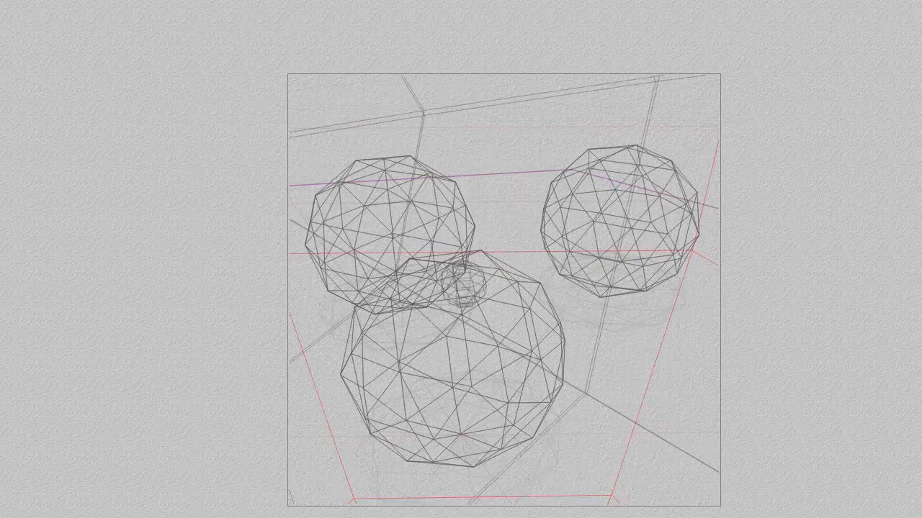
# Step: Shift the camera slightly to reframe the three crystal balls and run a test render
pyautogui.moveTo(64, 338); pyautogui.dragTo(69, 330)
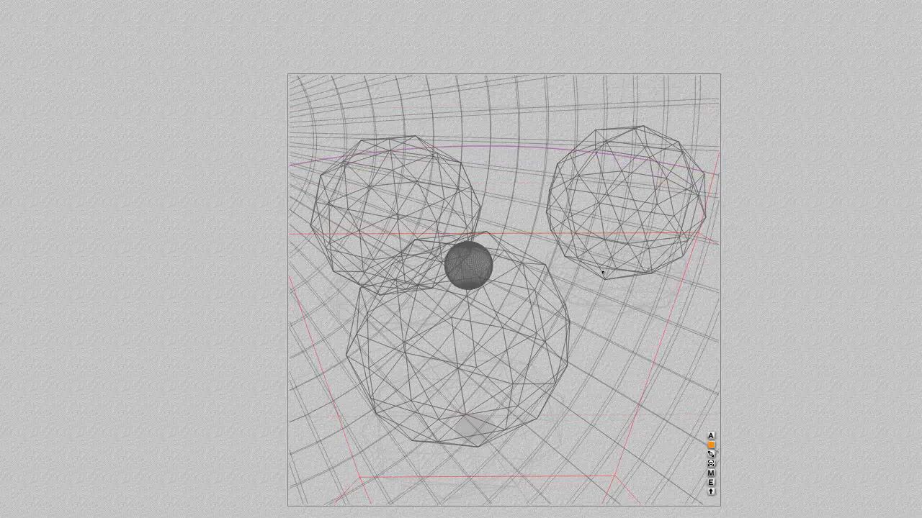
pyautogui.hotkey('ctrl', 'r')
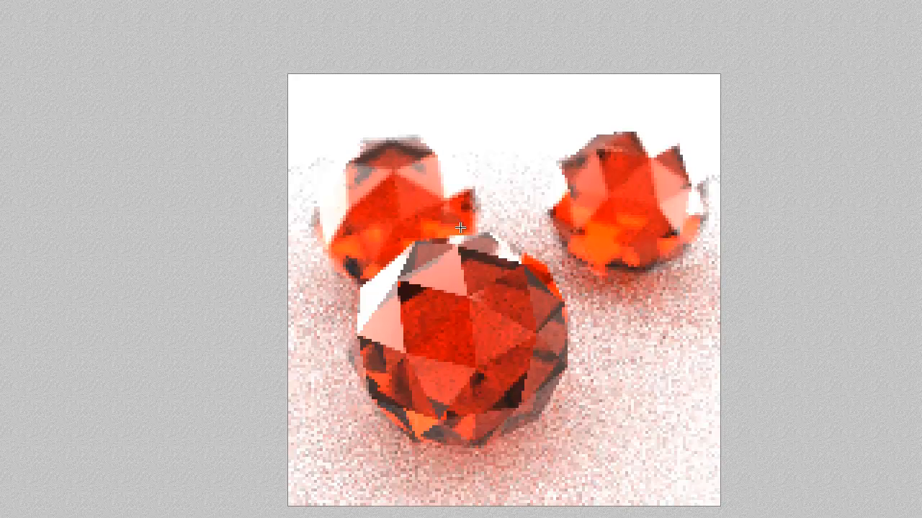
pyautogui.press('Escape')
# Step: Set the depth-of-field focal length to the current selection, 50.428, and the lens radius to 0.08 in the render options
pyautogui.keyDown('ctrl'); pyautogui.click(470, 266); pyautogui.keyUp('ctrl')
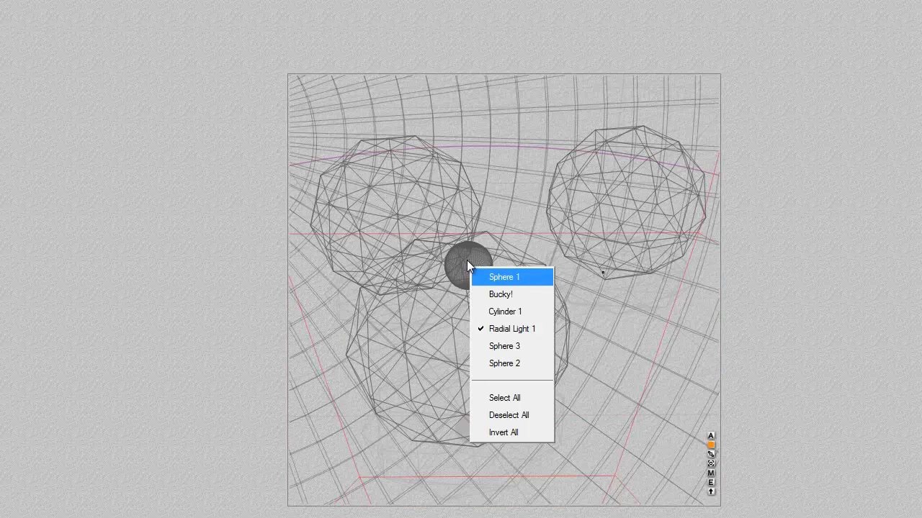
pyautogui.click(85, 264)
pyautogui.hotkey('ctrl', 'shift', 'r')
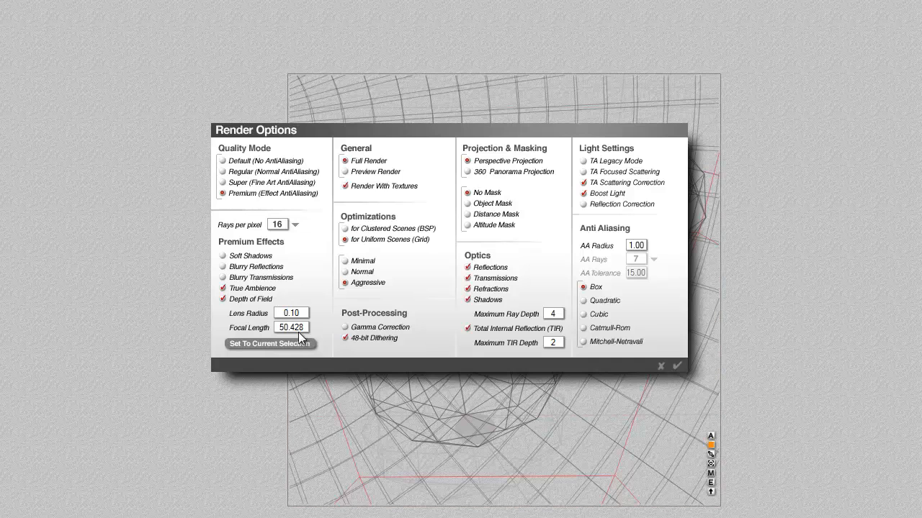
pyautogui.write('0.0')
pyautogui.click(677, 366)
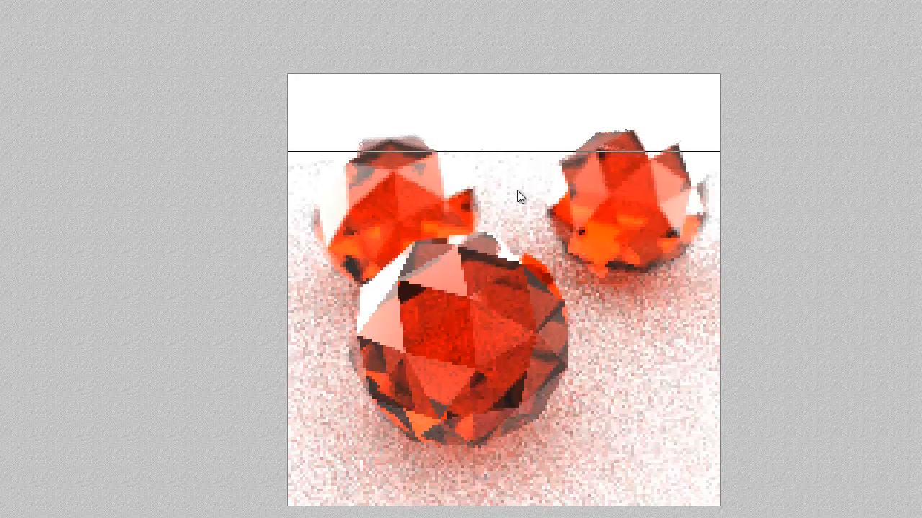
# Step: Refine the render in small areas over the back-right crystal ball and the lower part of the front ball
pyautogui.moveTo(706, 214); pyautogui.dragTo(666, 180)
pyautogui.moveTo(554, 449); pyautogui.dragTo(383, 344)
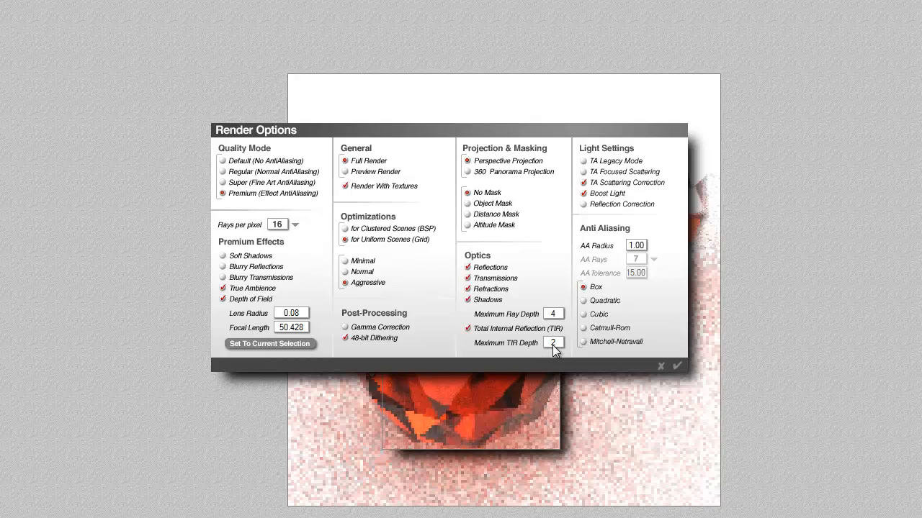
# Step: Render the scene with Total Internal Reflection turned off for comparison, and turn the option back on in the render options
pyautogui.click(468, 328)
pyautogui.click(678, 365)
pyautogui.click(327, 372)
pyautogui.hotkey('ctrl', 'r')
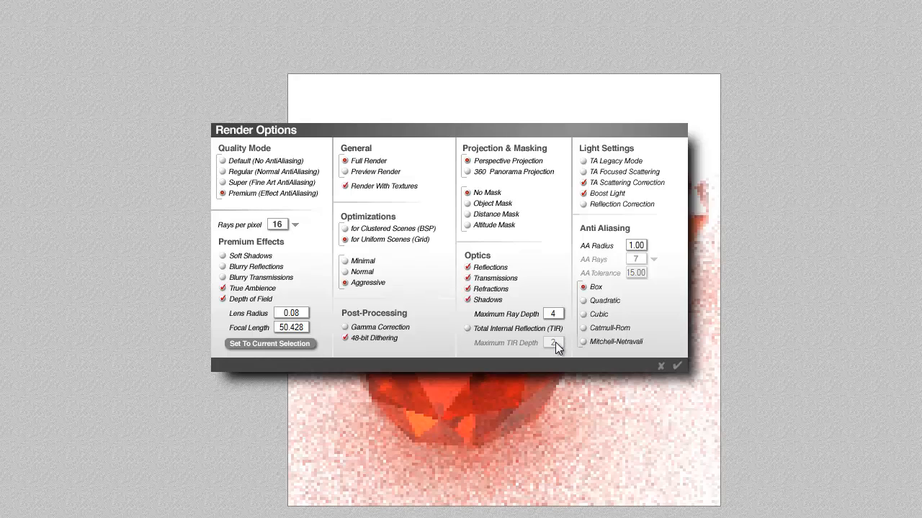
pyautogui.click(481, 331)
pyautogui.click(677, 367)
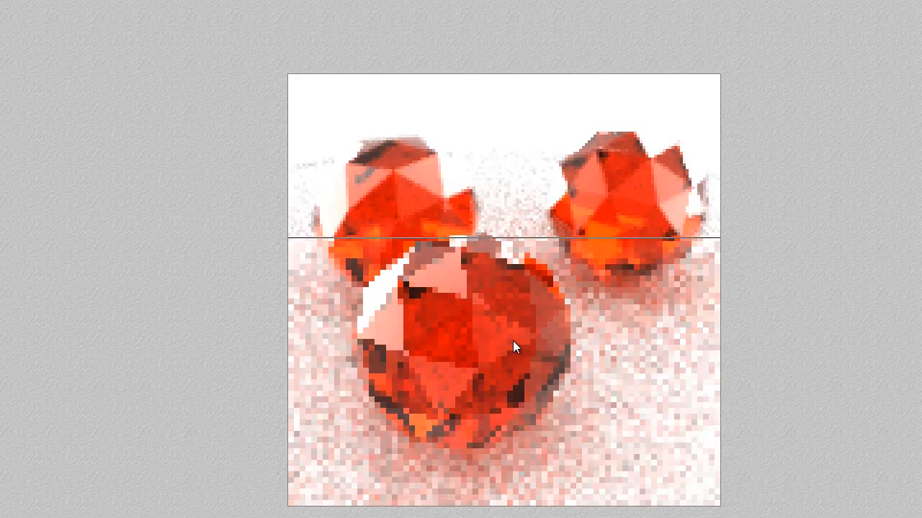
# Step: Refine the render area by area over the front ball's base, parts of both back balls and the horizon between them
pyautogui.moveTo(500, 464); pyautogui.dragTo(386, 400)
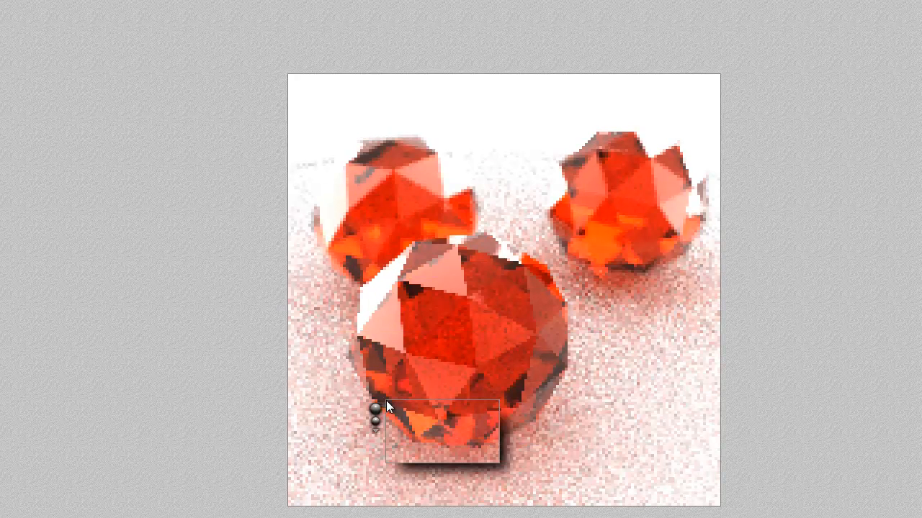
pyautogui.moveTo(641, 272); pyautogui.dragTo(570, 199)
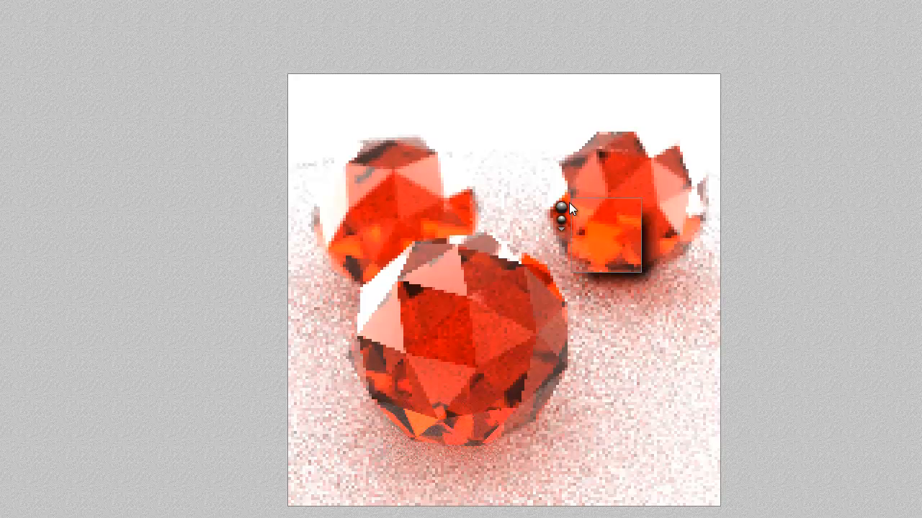
pyautogui.moveTo(365, 209); pyautogui.dragTo(289, 148)
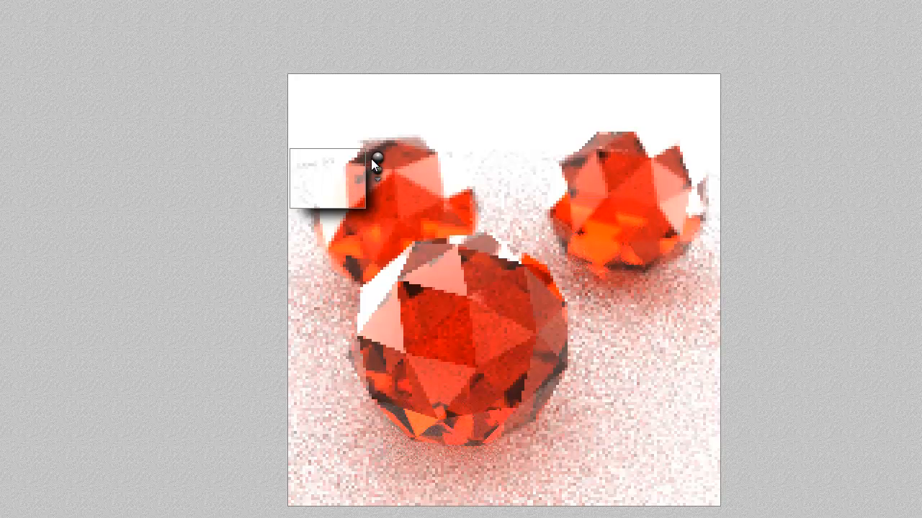
pyautogui.moveTo(584, 174); pyautogui.dragTo(377, 142)
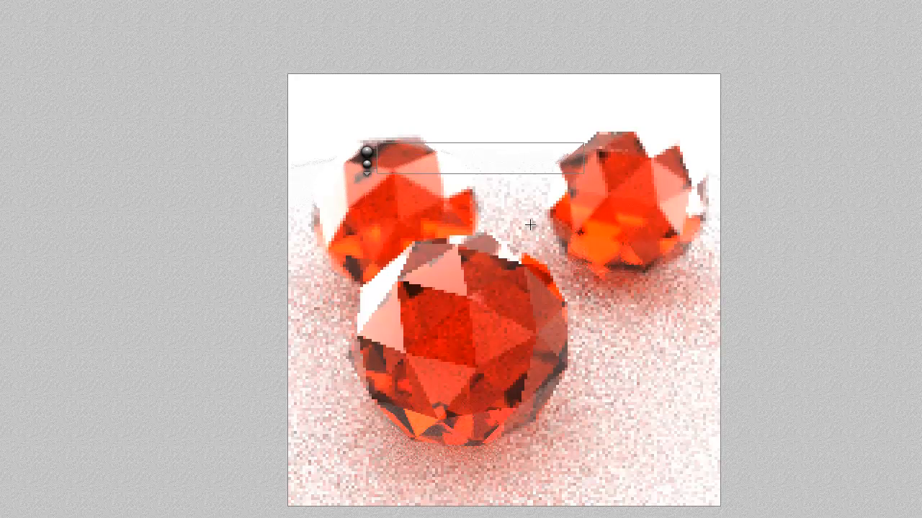
pyautogui.moveTo(658, 252); pyautogui.dragTo(722, 153)
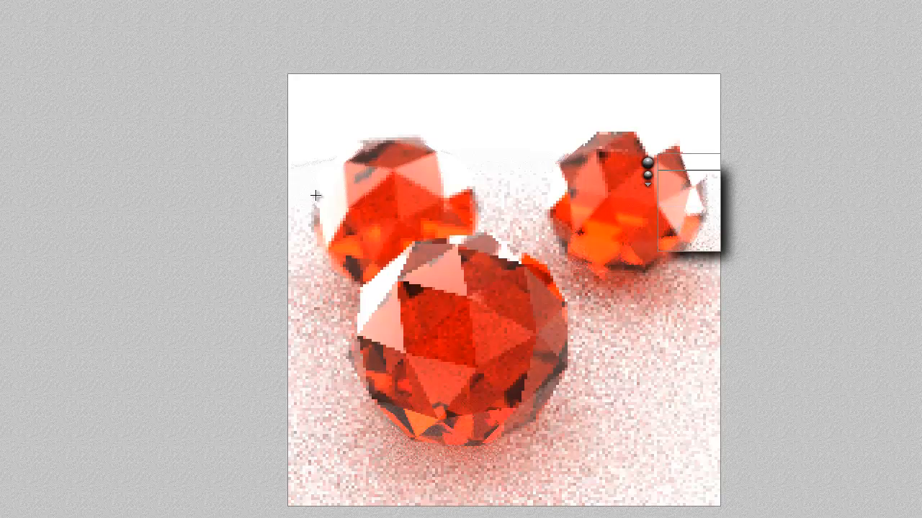
pyautogui.moveTo(394, 287); pyautogui.dragTo(330, 227)
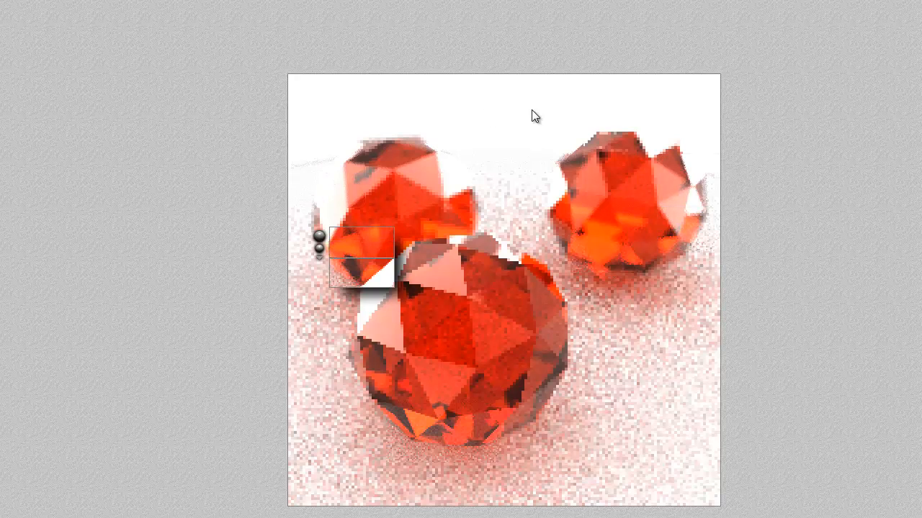